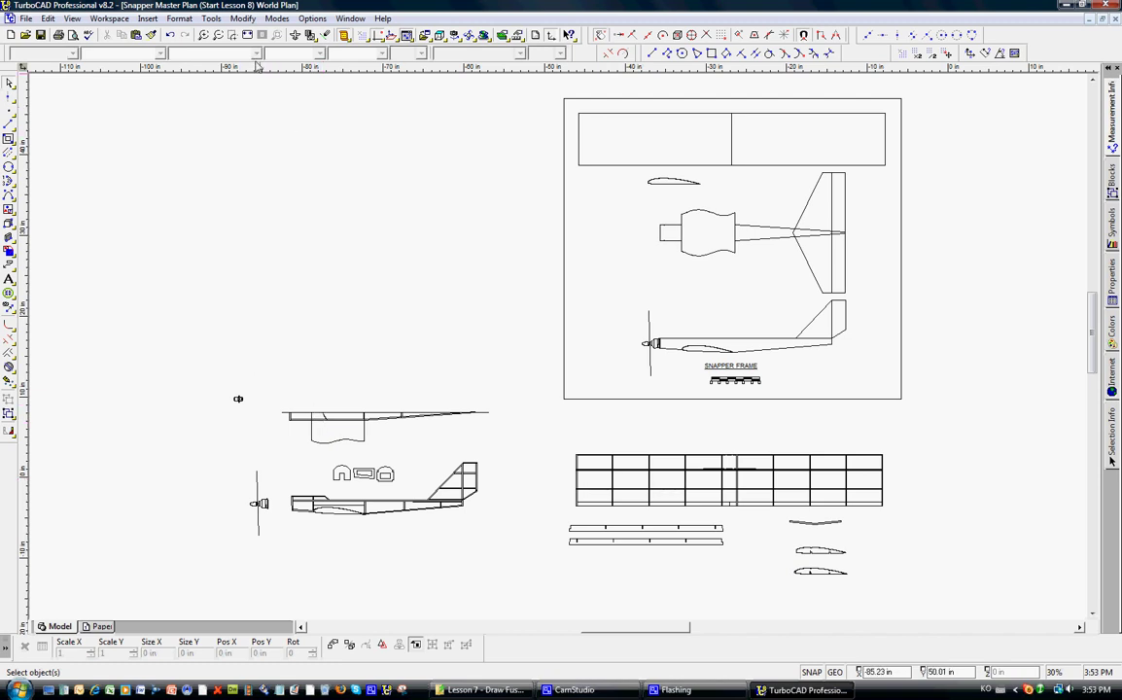
Step: Zoom Window around the fuselage and wing drawings at the lower left of the plan
left_click(219, 35)
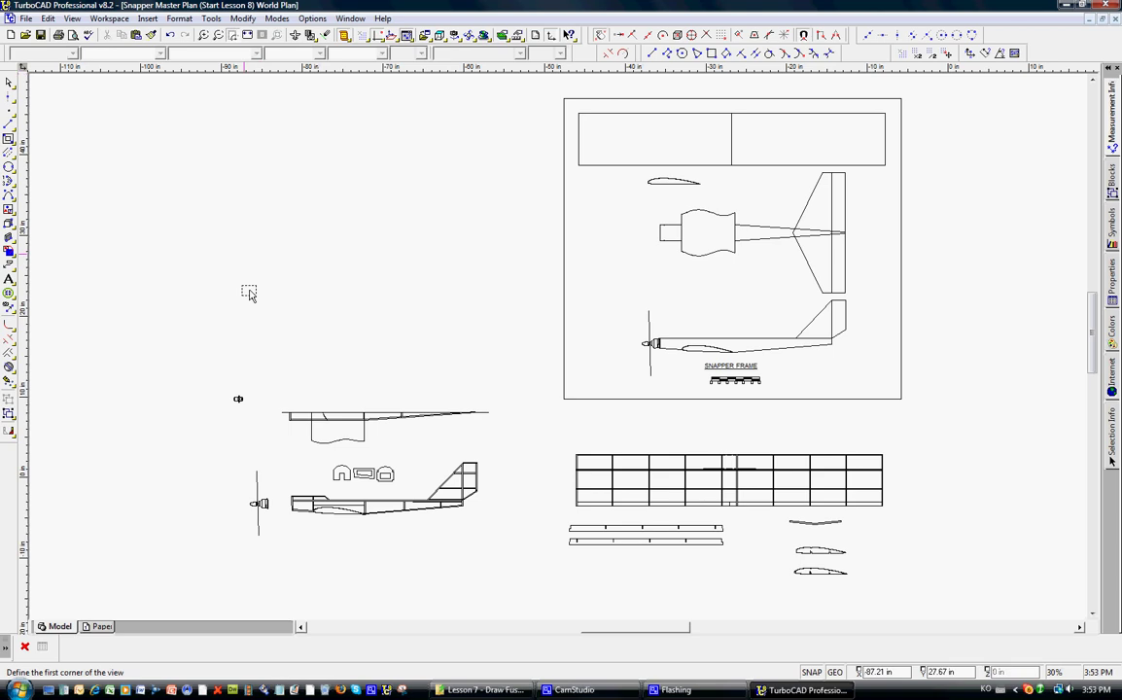
left_click(225, 385)
left_click(504, 521)
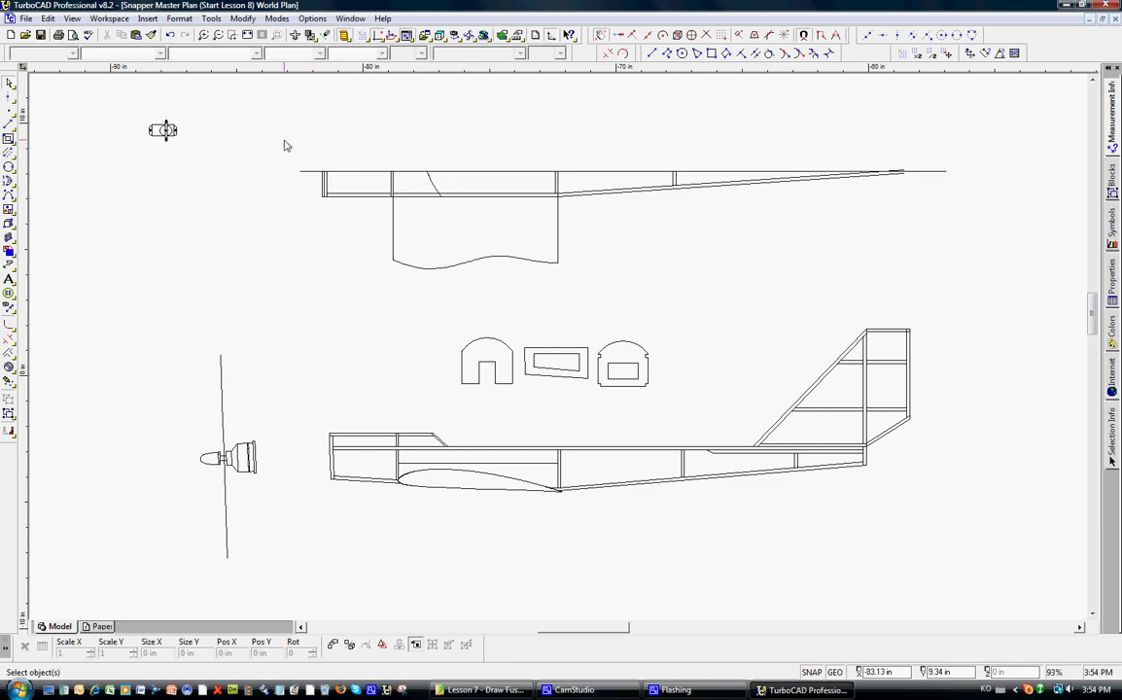
Step: Mirror the half top view about its top edge into a full fuselage outline, then save
left_click_drag(266, 135, 955, 280)
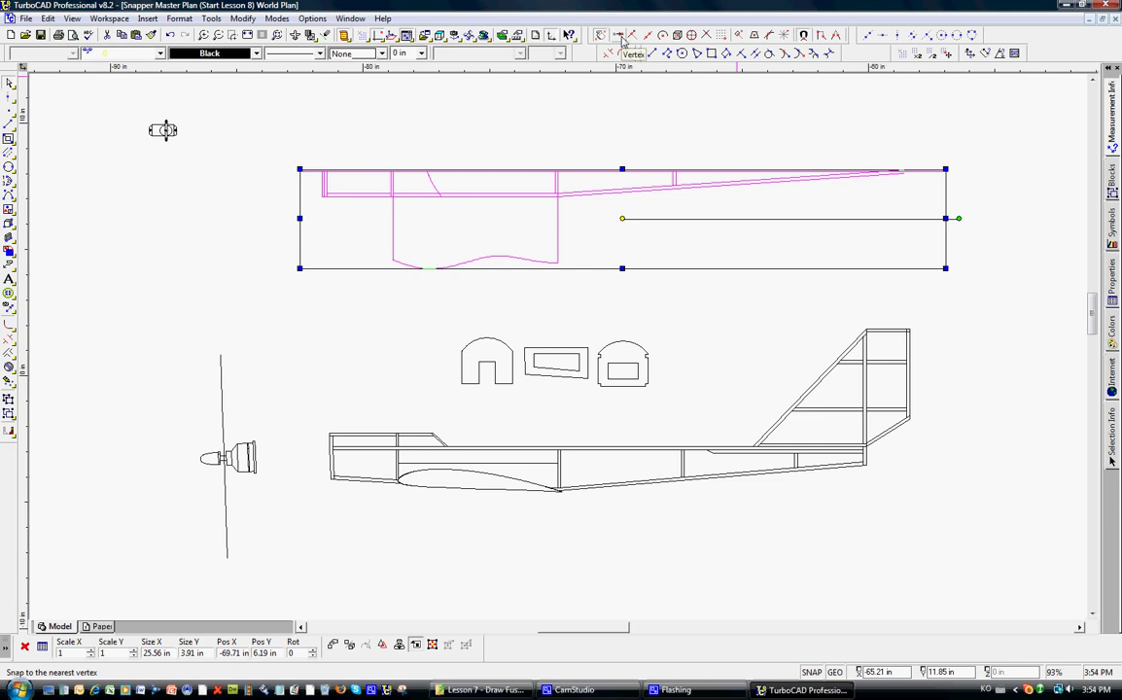
left_click(7, 434)
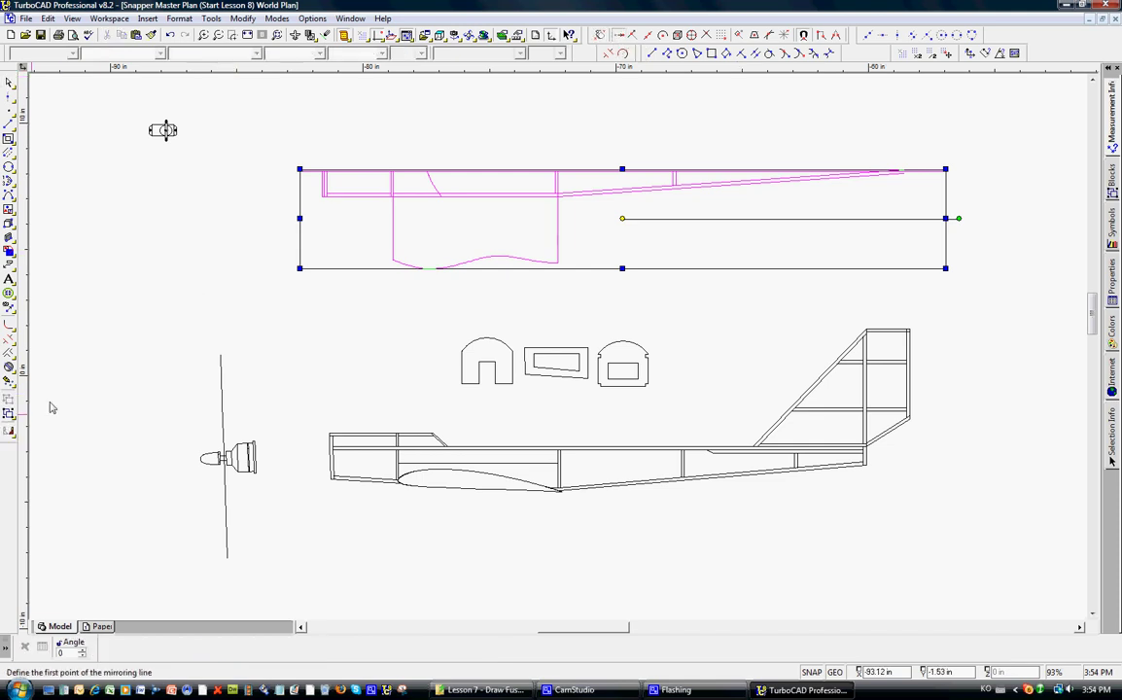
left_click(301, 174)
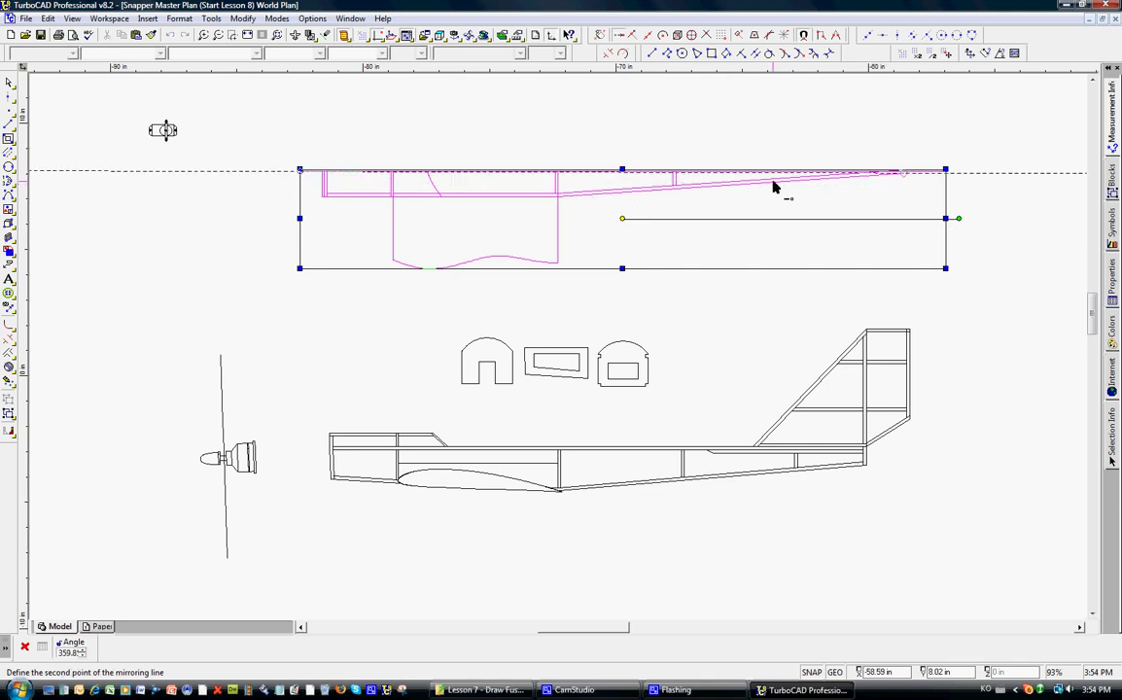
left_click(945, 170)
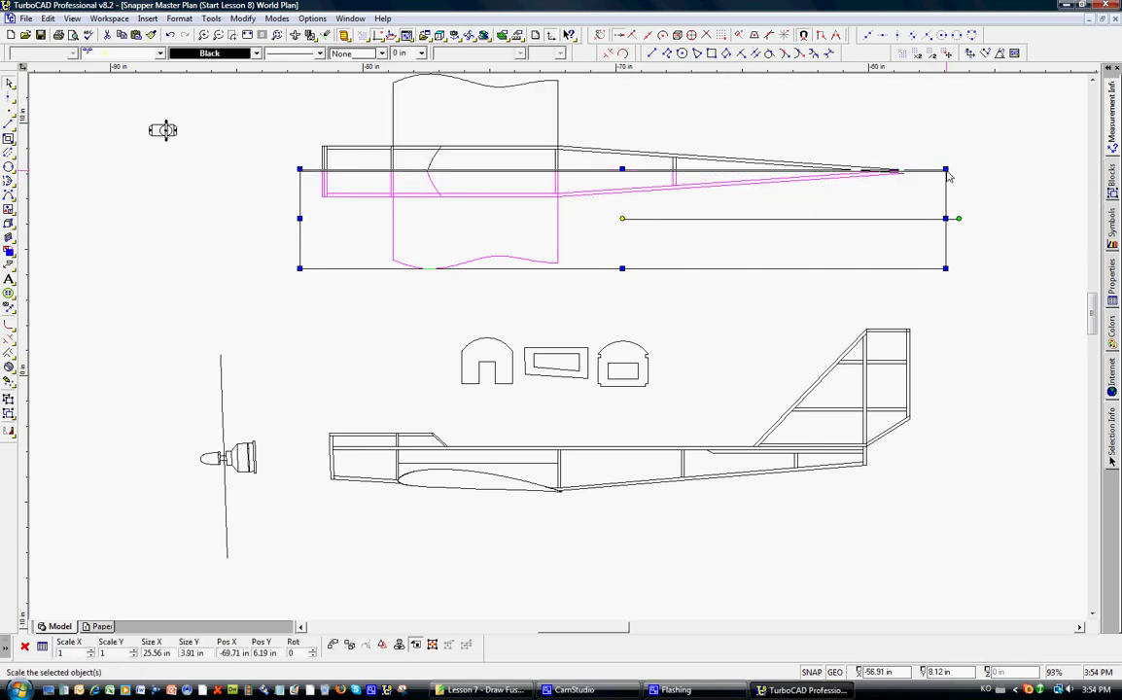
key("Escape")
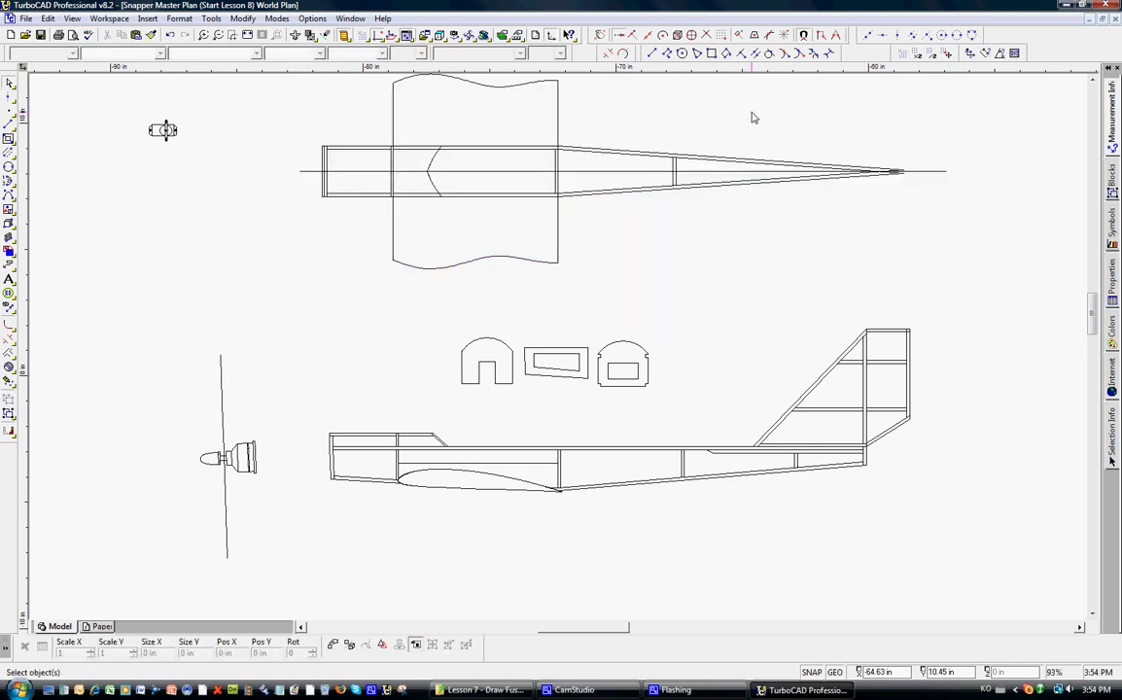
left_click(40, 36)
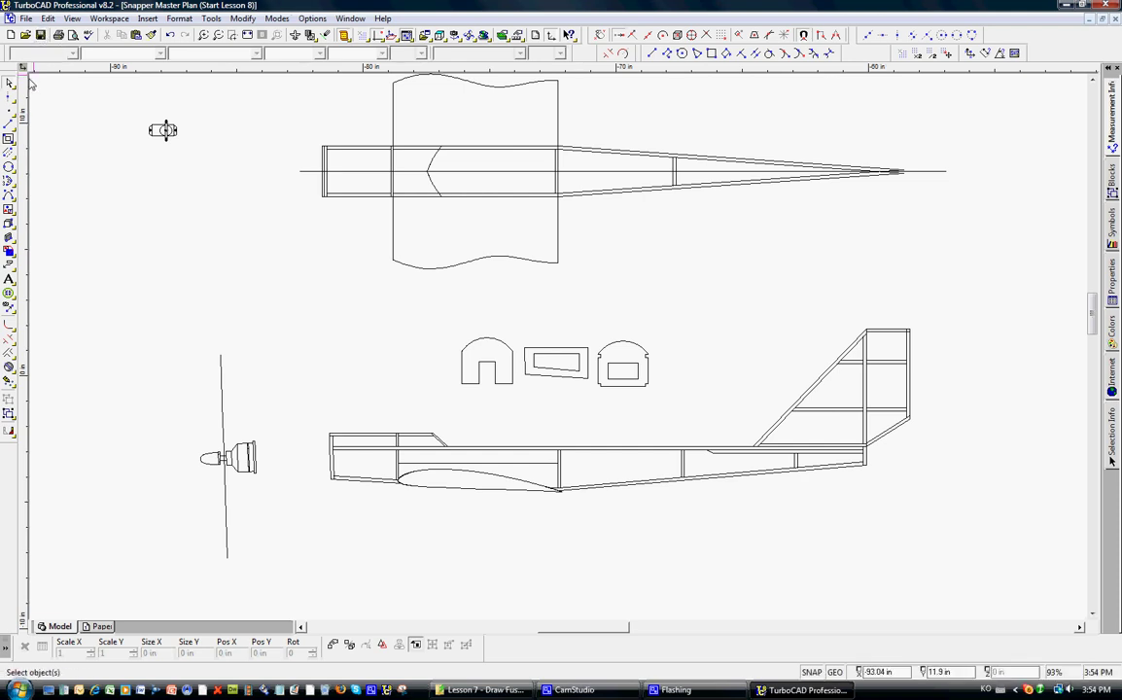
Step: Delete the horizontal centre line of the fuselage top view
left_click(312, 173)
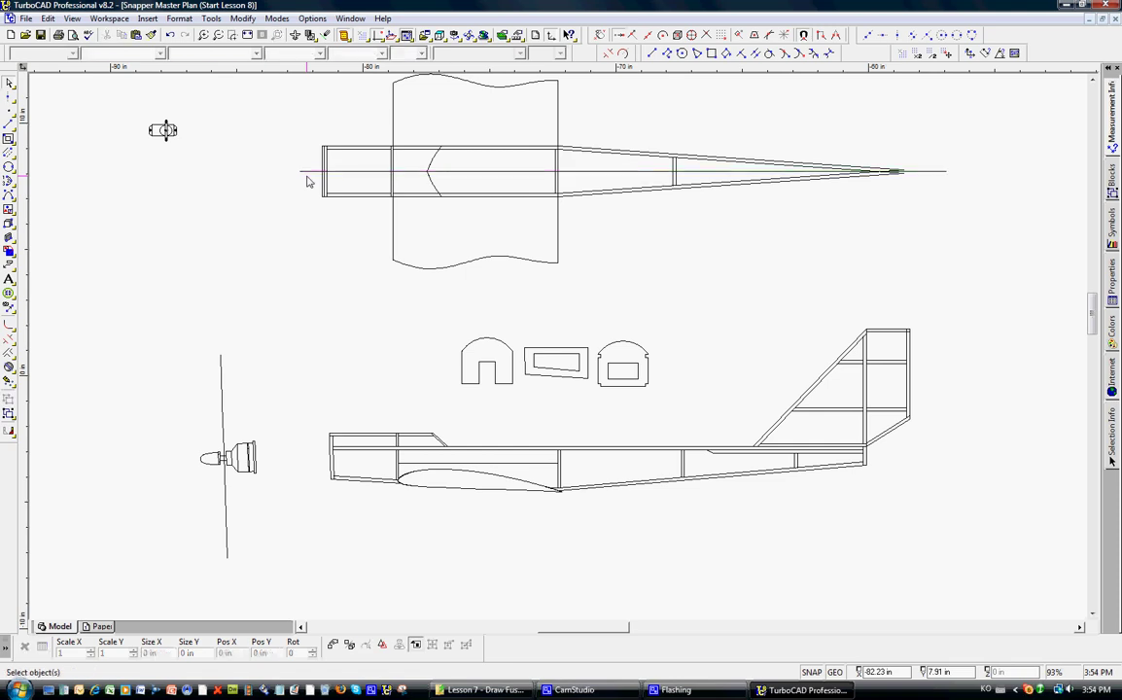
left_click(291, 173)
left_click(301, 172)
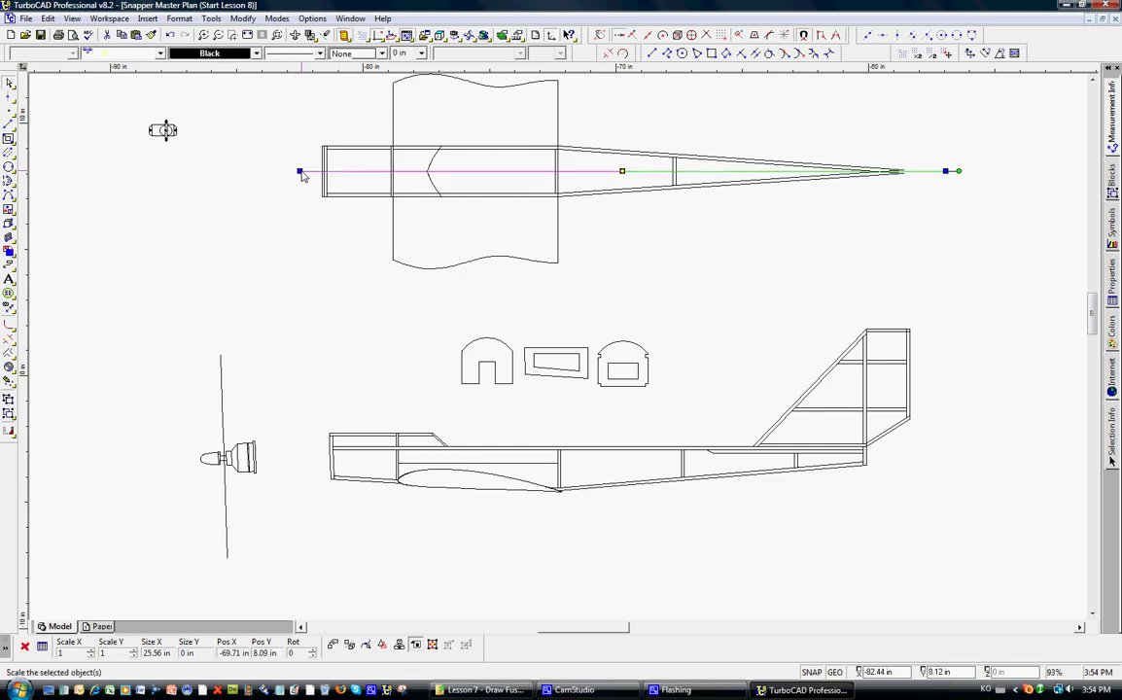
key("Delete")
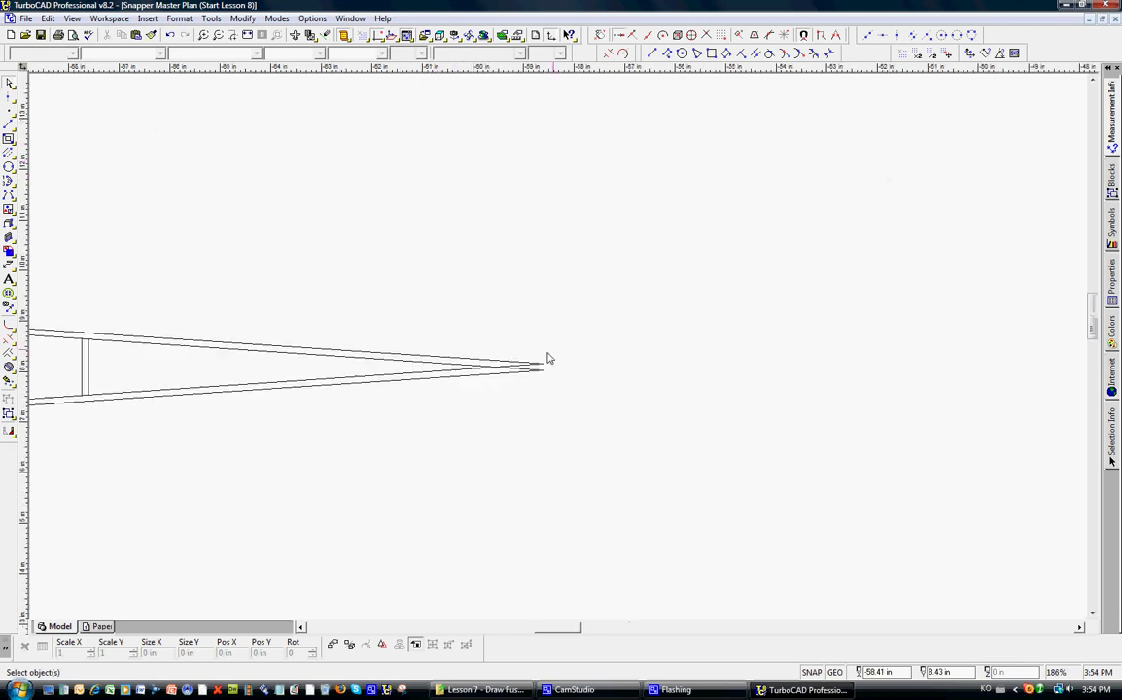
Step: Zoom in on the tail tip and switch to the Single Line tool
scroll(899, 173, "up", 2)
scroll(526, 373, "up", 1)
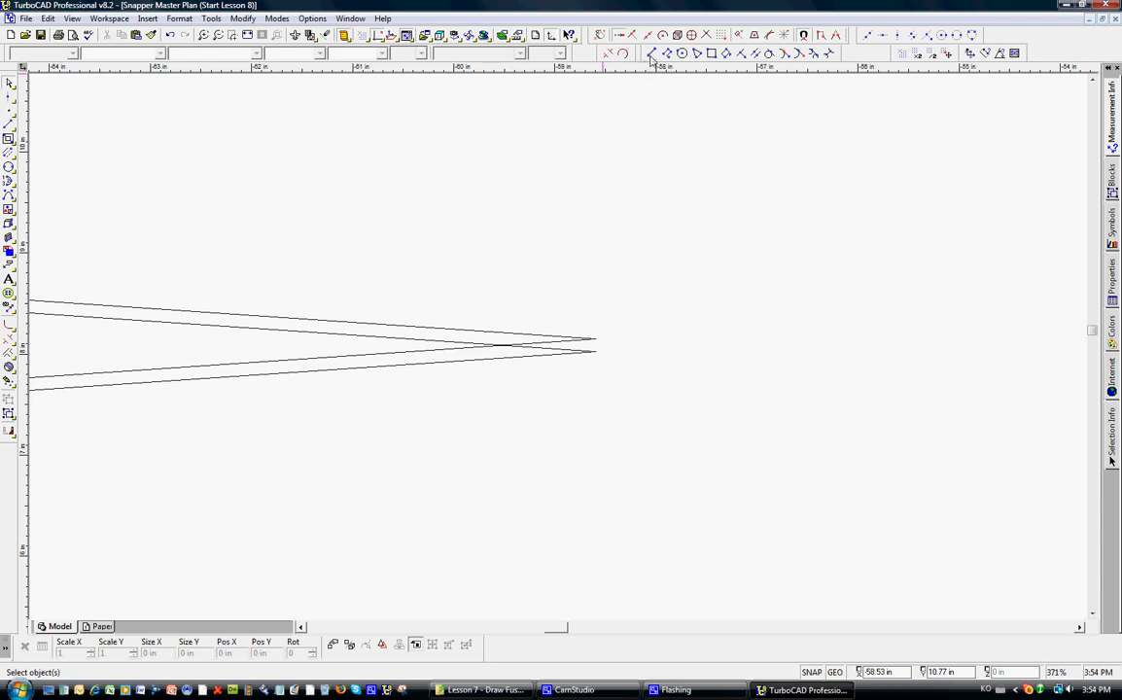
key("l")
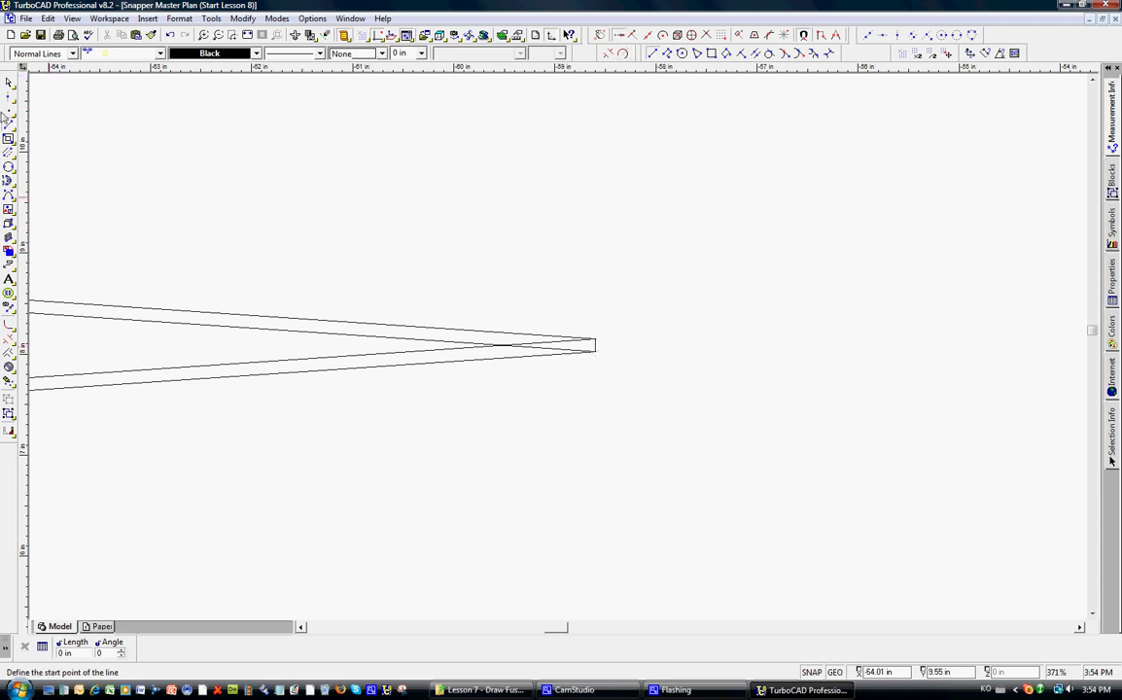
Step: Zoom in on the formers and the front of the fuselage side view, then return to Select
key("minus")
key("minus")
key("minus")
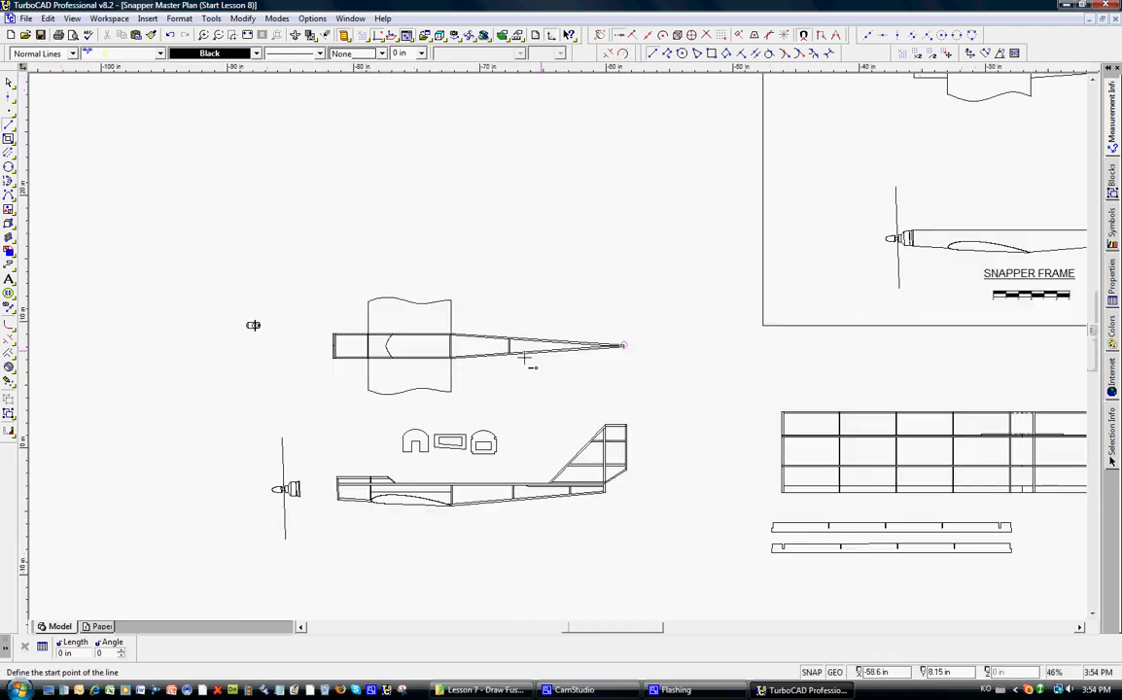
key("plus")
key("plus")
key("minus")
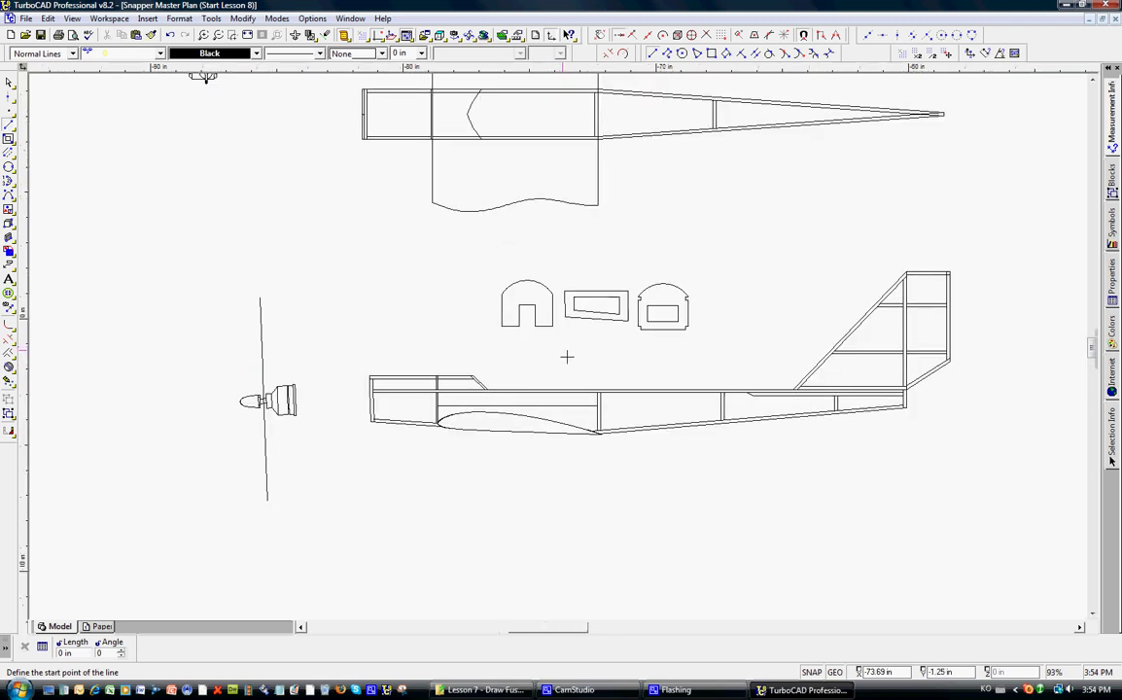
key("plus")
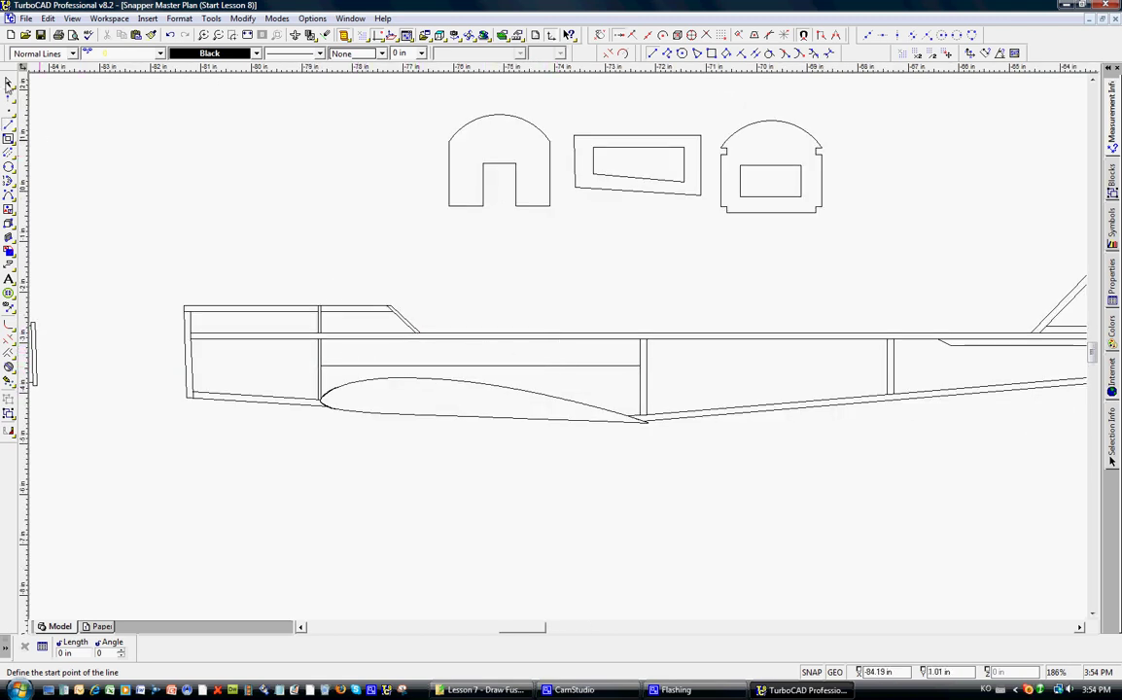
left_click(9, 83)
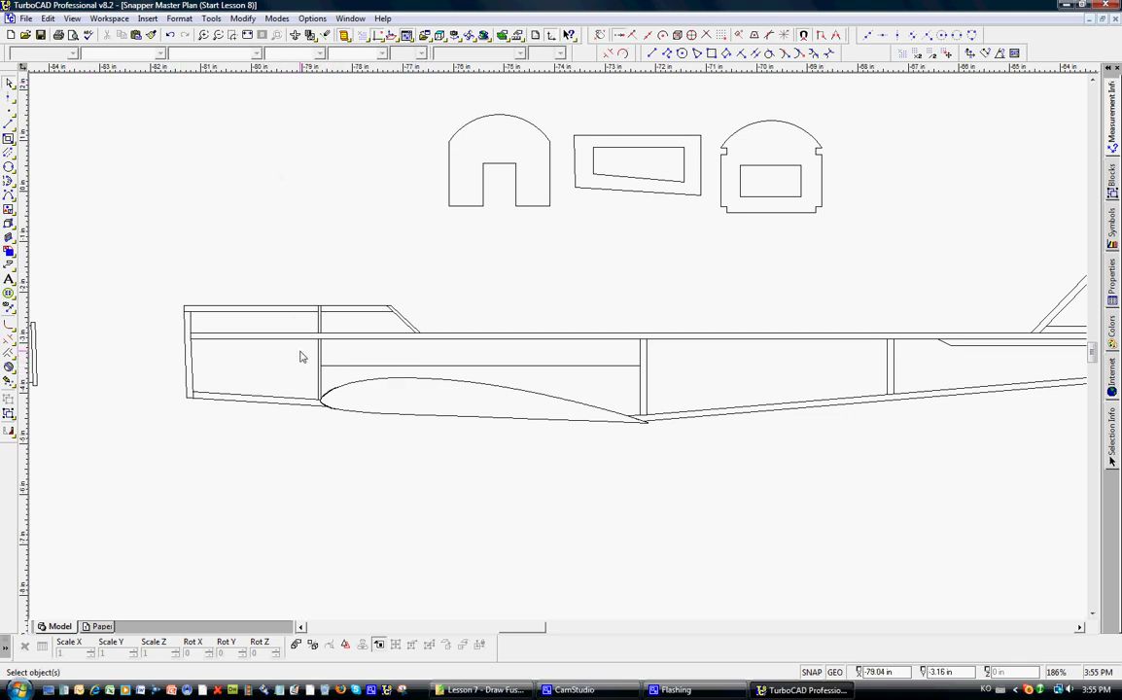
Step: Copy the side view's wing outline and inner lines and place the copy below the side view
left_click_drag(301, 354, 661, 443)
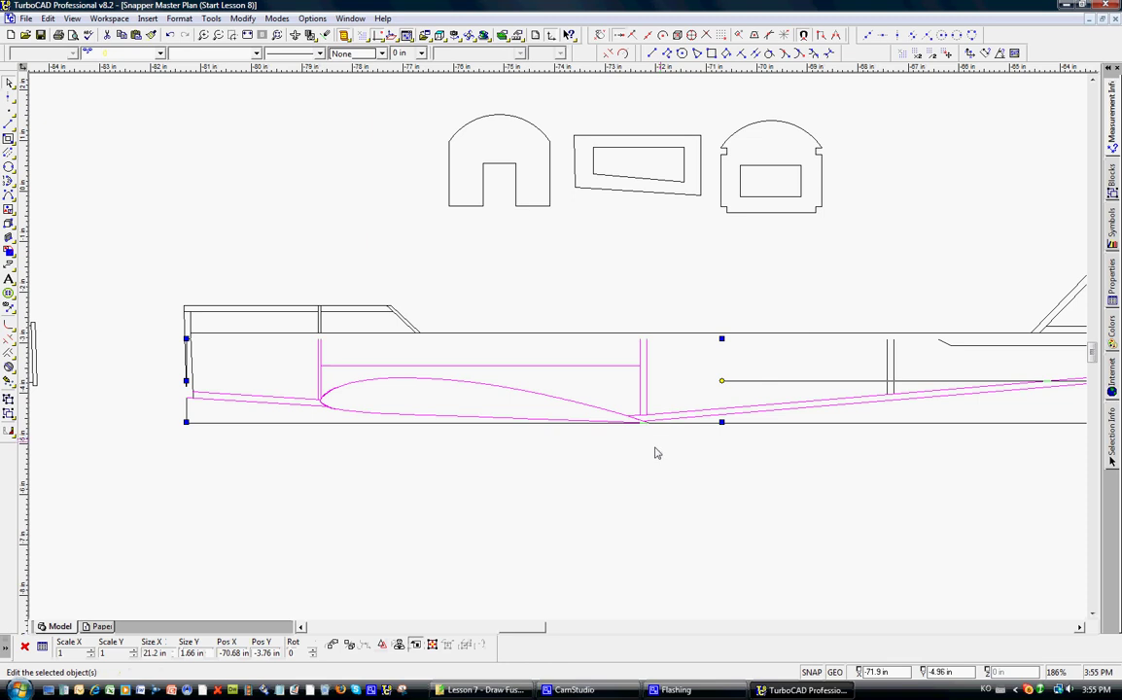
left_click(135, 35)
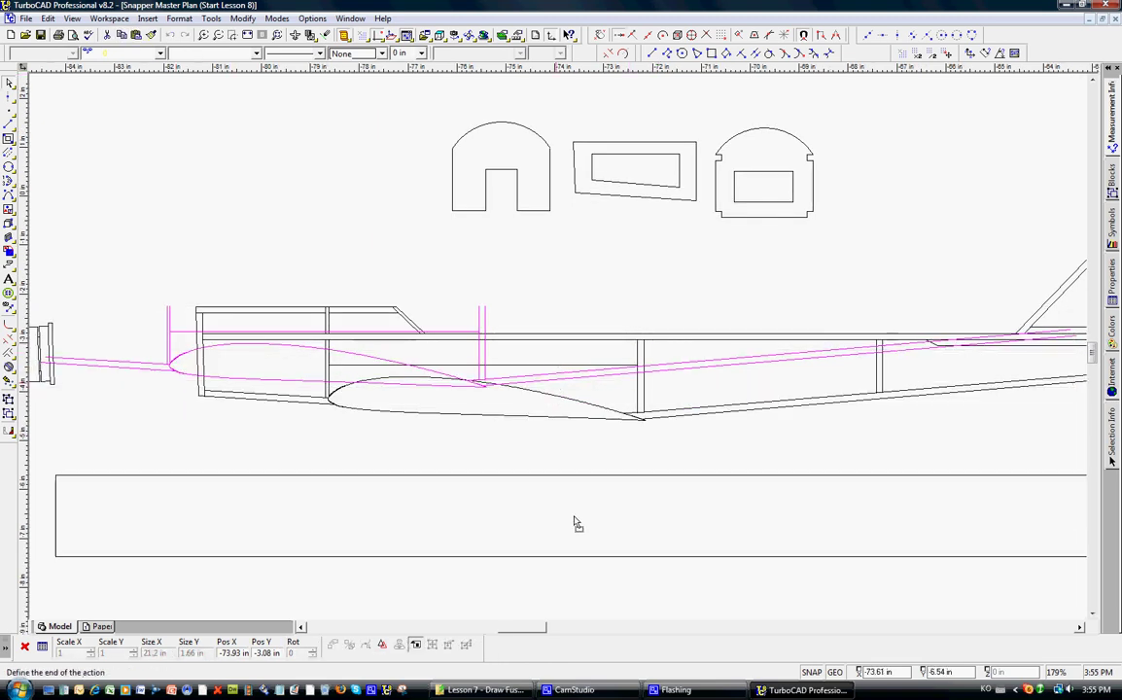
left_click(582, 533)
scroll(581, 533, "down", 1)
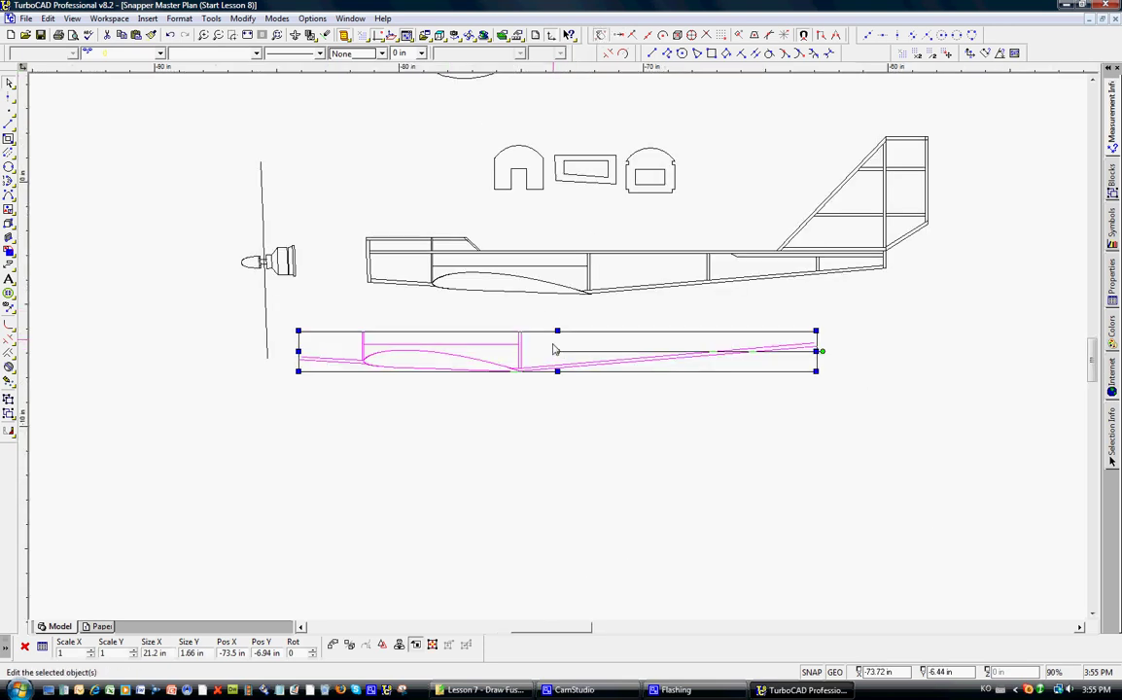
left_click_drag(558, 351, 575, 391)
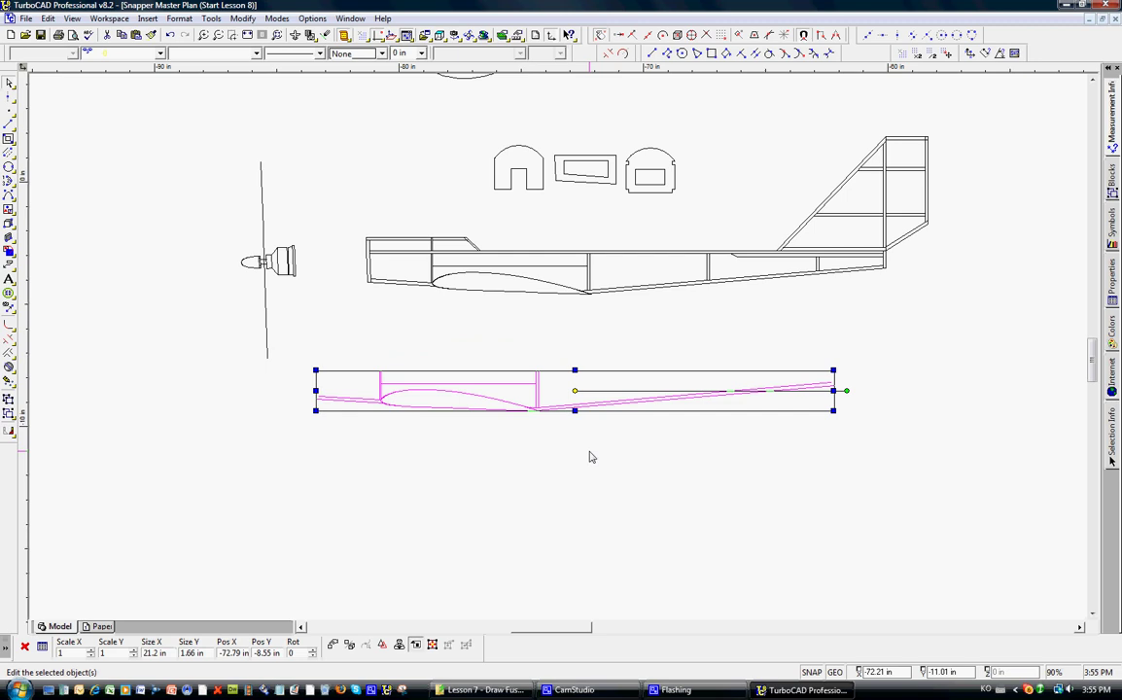
left_click(588, 457)
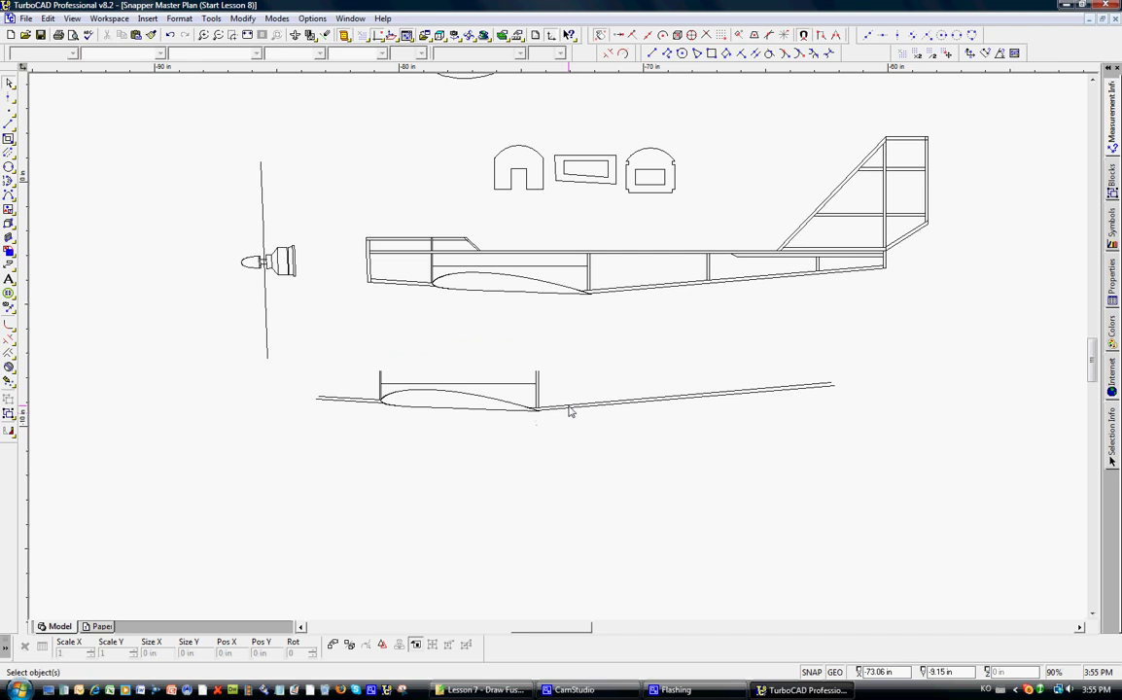
Step: Delete the long tail line from the copied wing
left_click(570, 409)
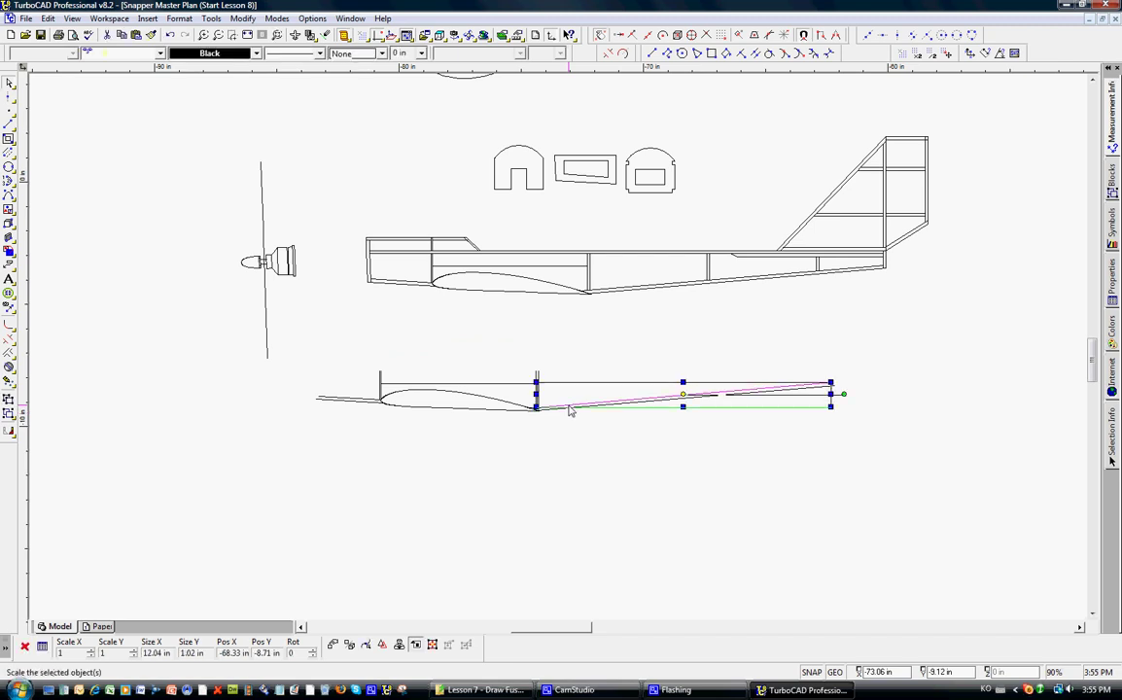
key("Escape")
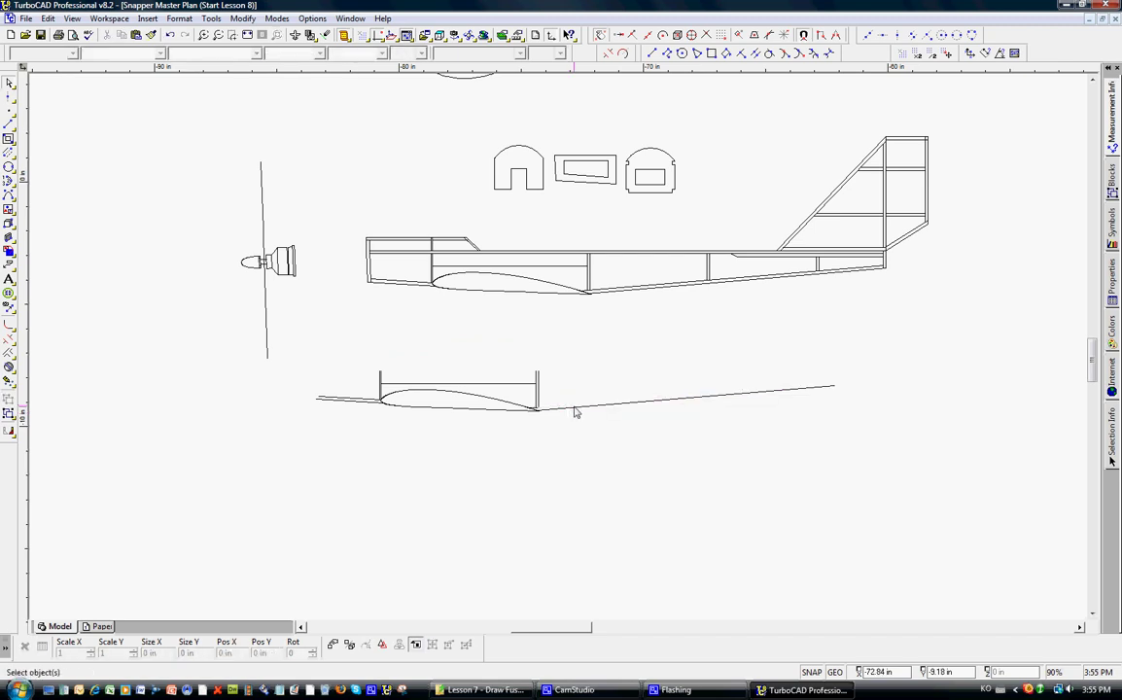
left_click(573, 409)
key("Delete")
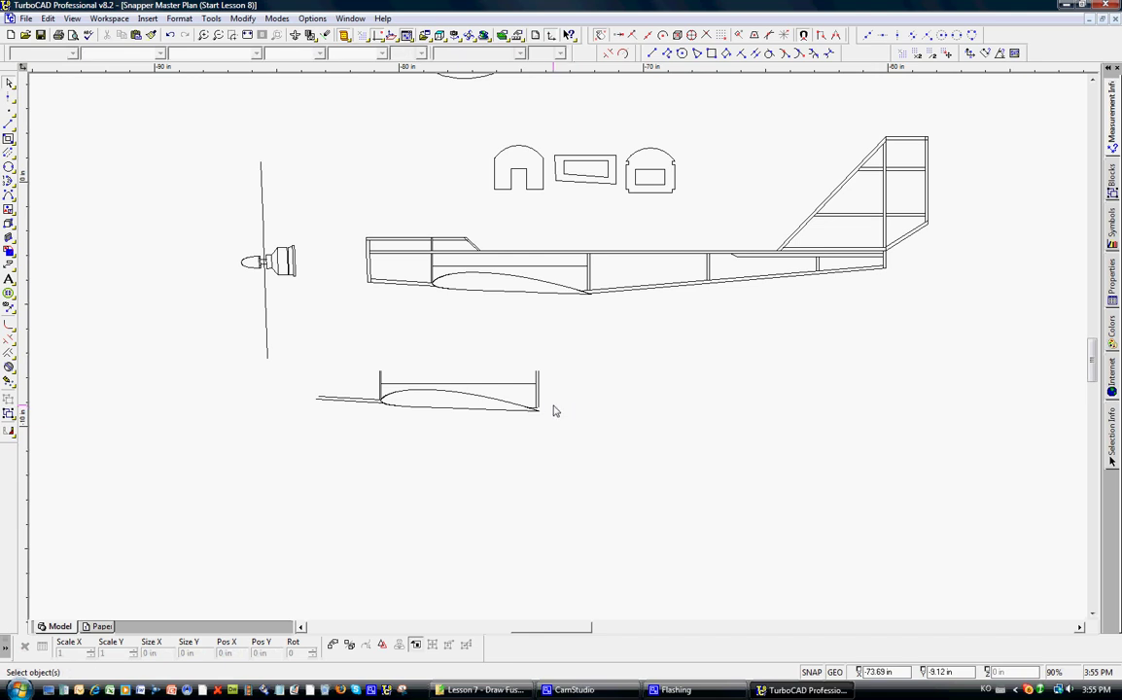
Step: Delete the short line ahead of the copied wing, keeping both vertical lines
left_click(539, 401)
key("Escape")
left_click(364, 409)
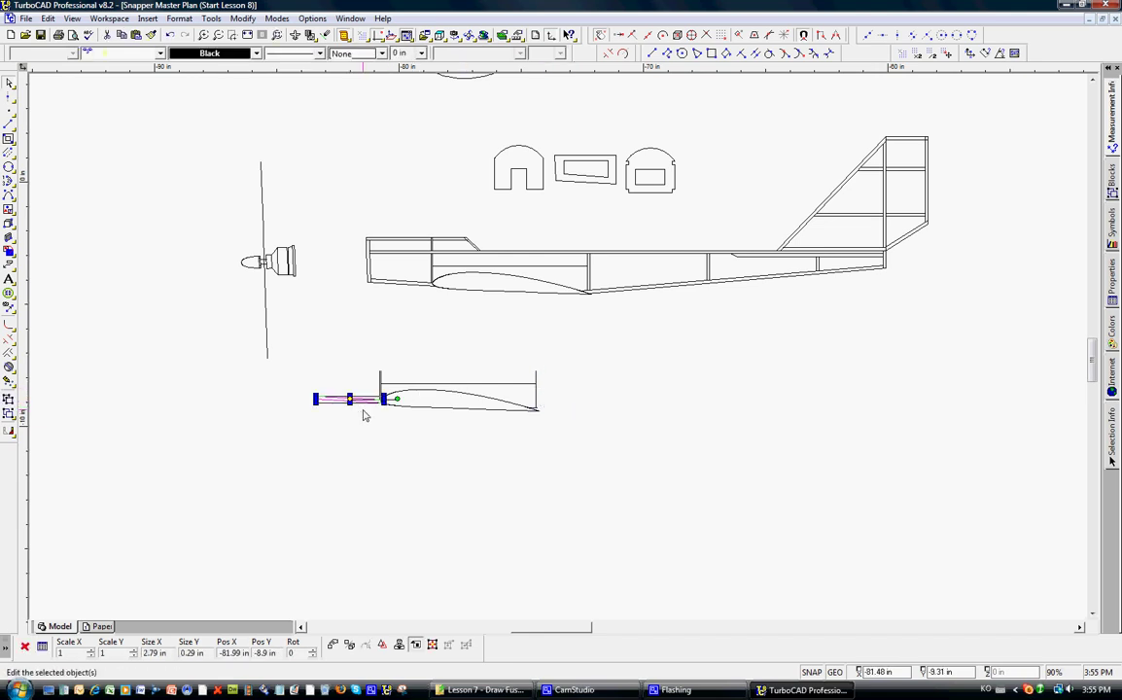
key("Delete")
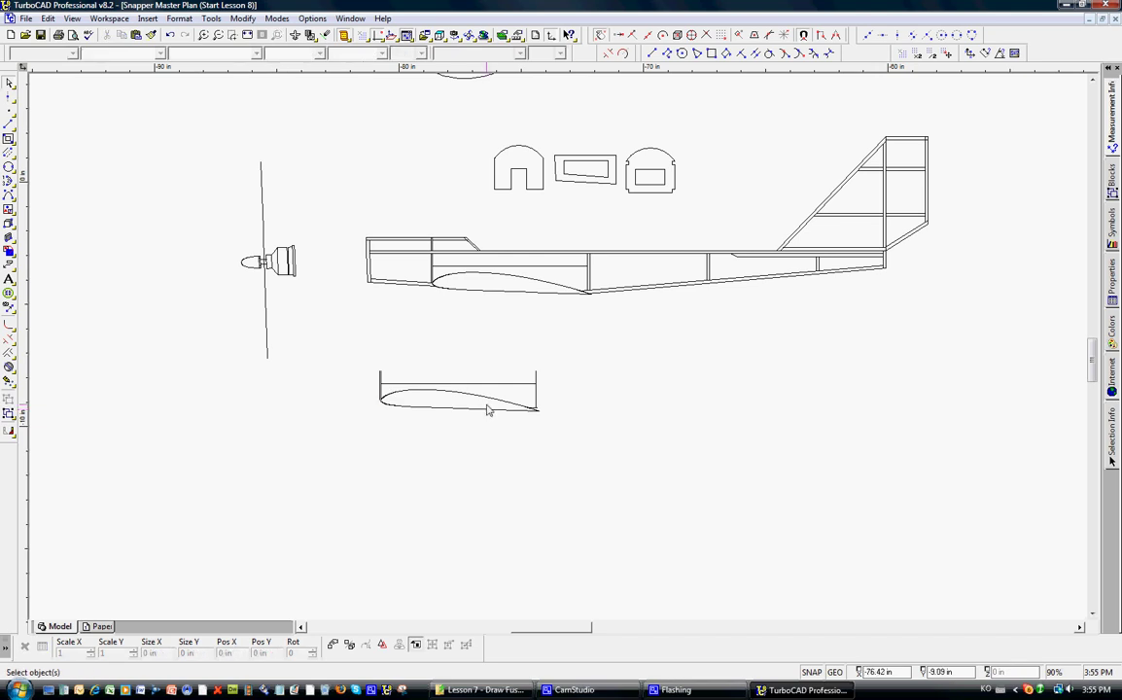
scroll(488, 409, "up", 3)
left_click(134, 296)
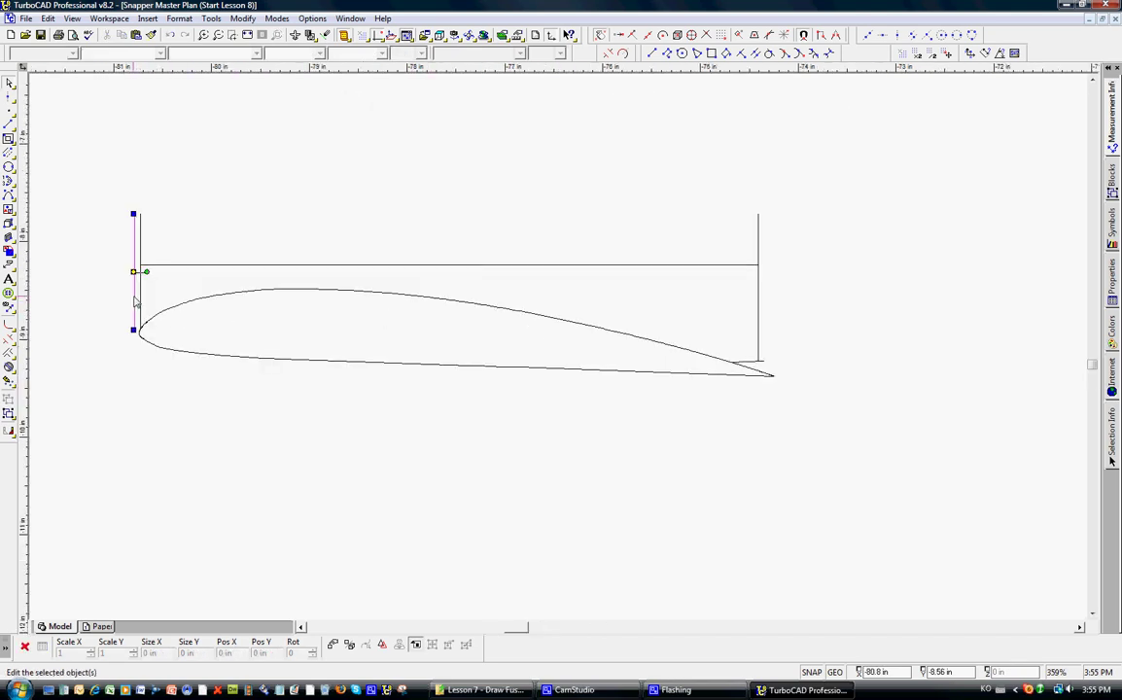
key("Escape")
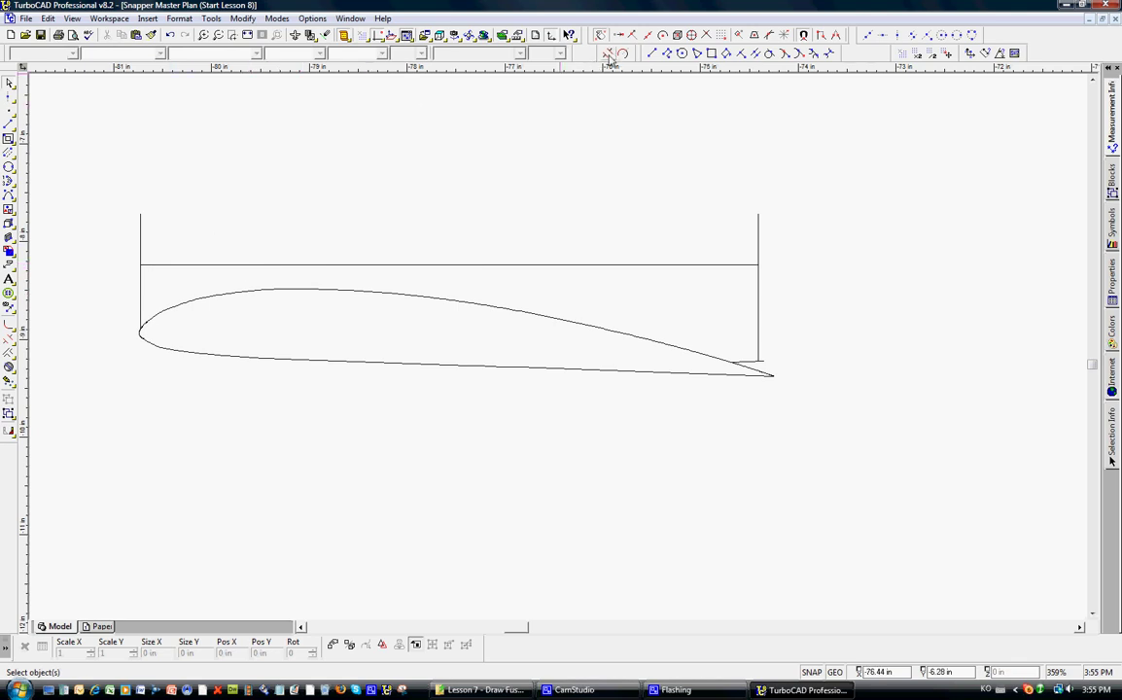
Step: Trim off the line end overhanging the right vertical of the copied wing's frame
key("ctrl+t")
left_click(153, 265)
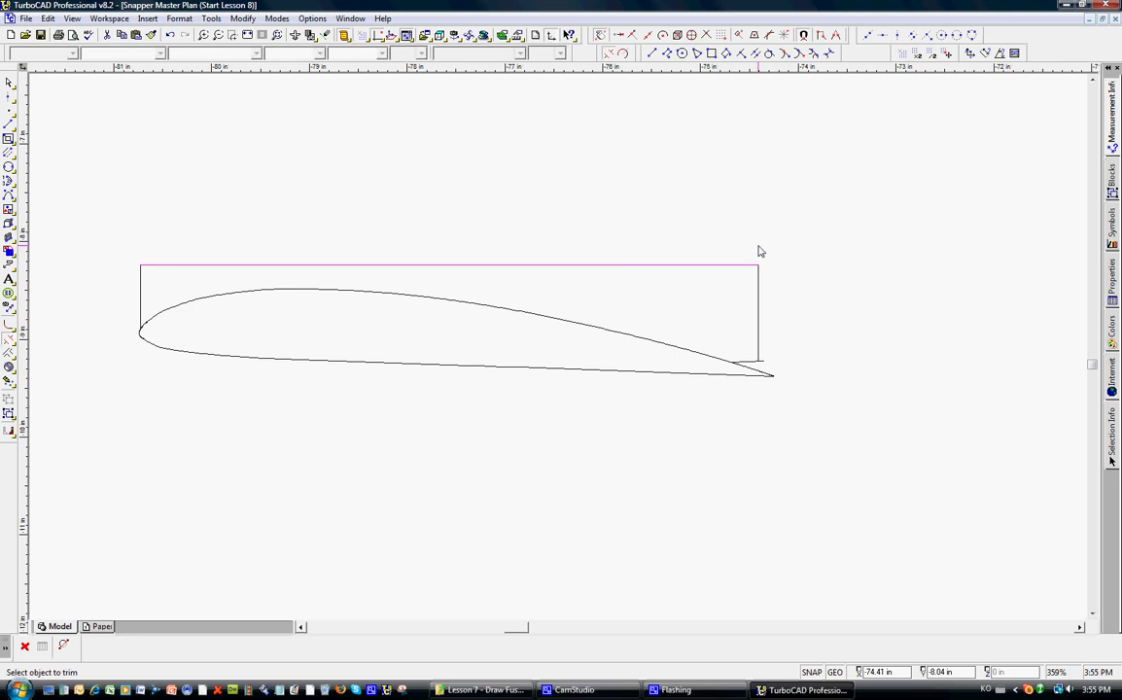
key("Escape")
left_click(758, 345)
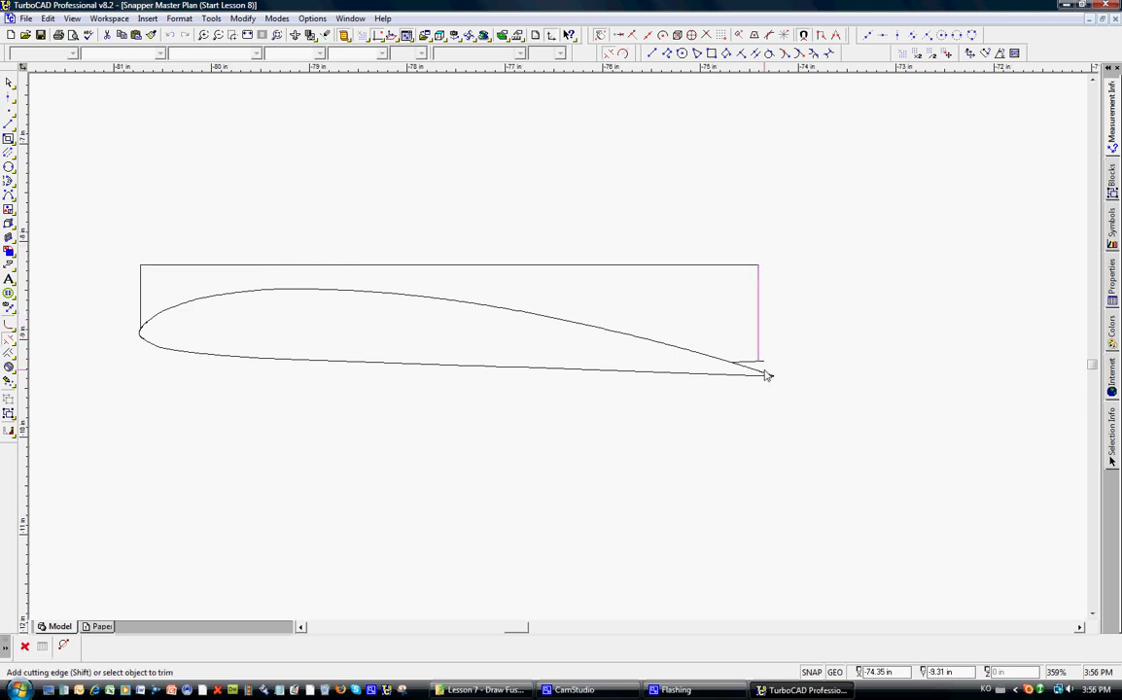
left_click(767, 374)
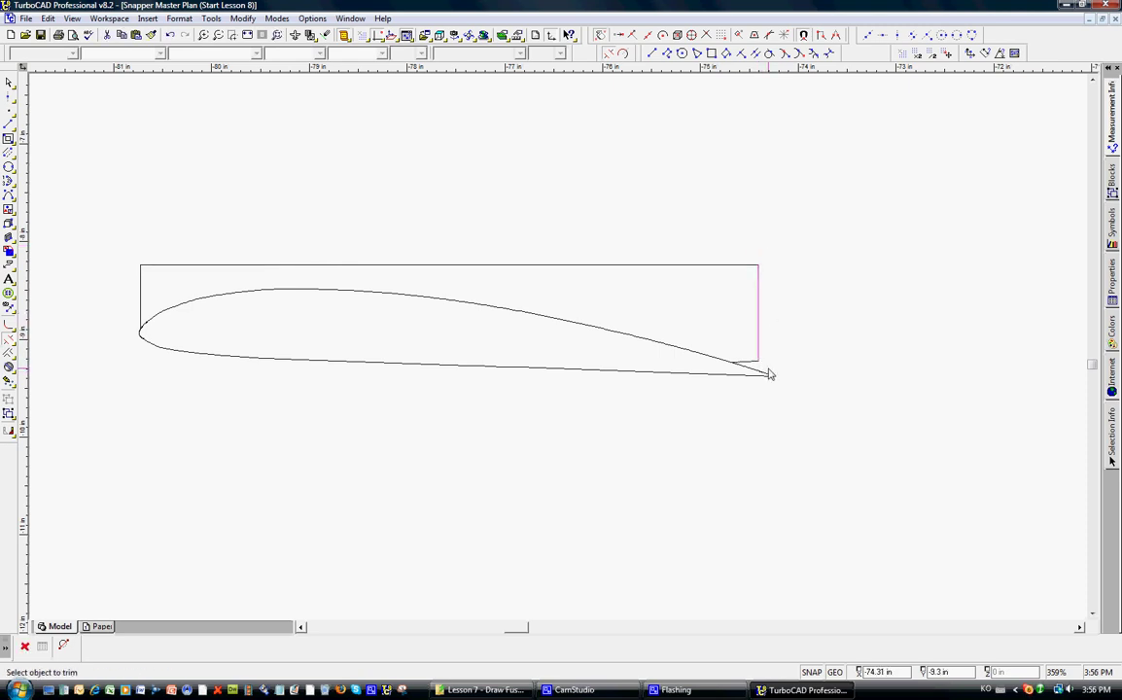
key("Escape")
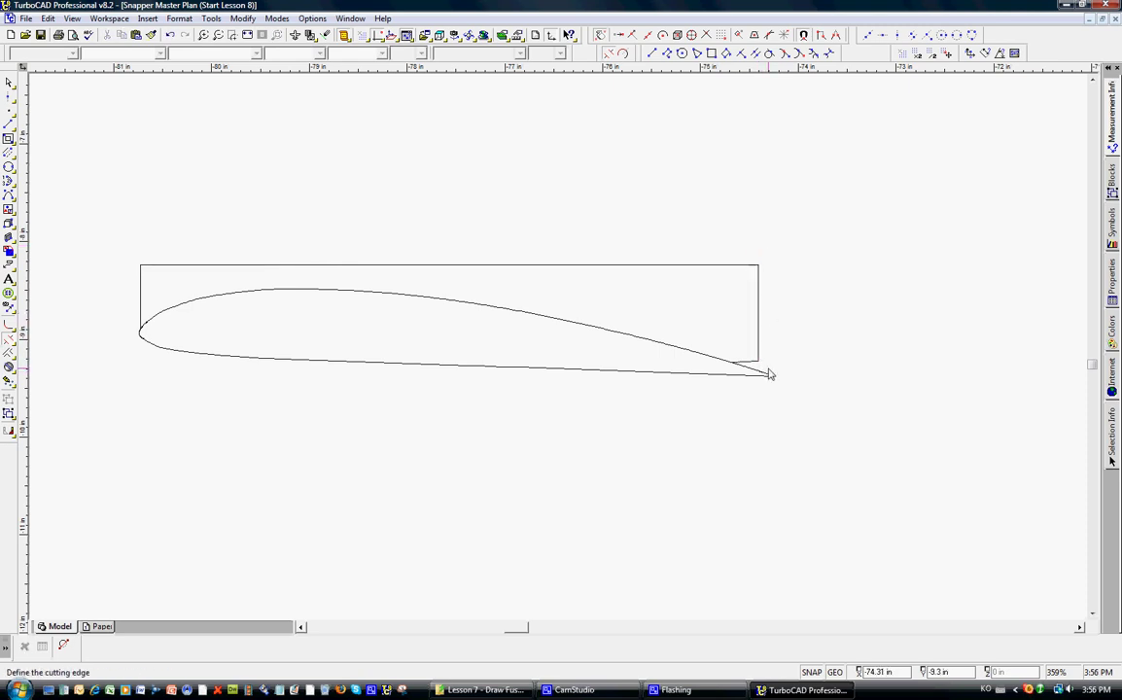
left_click(585, 325)
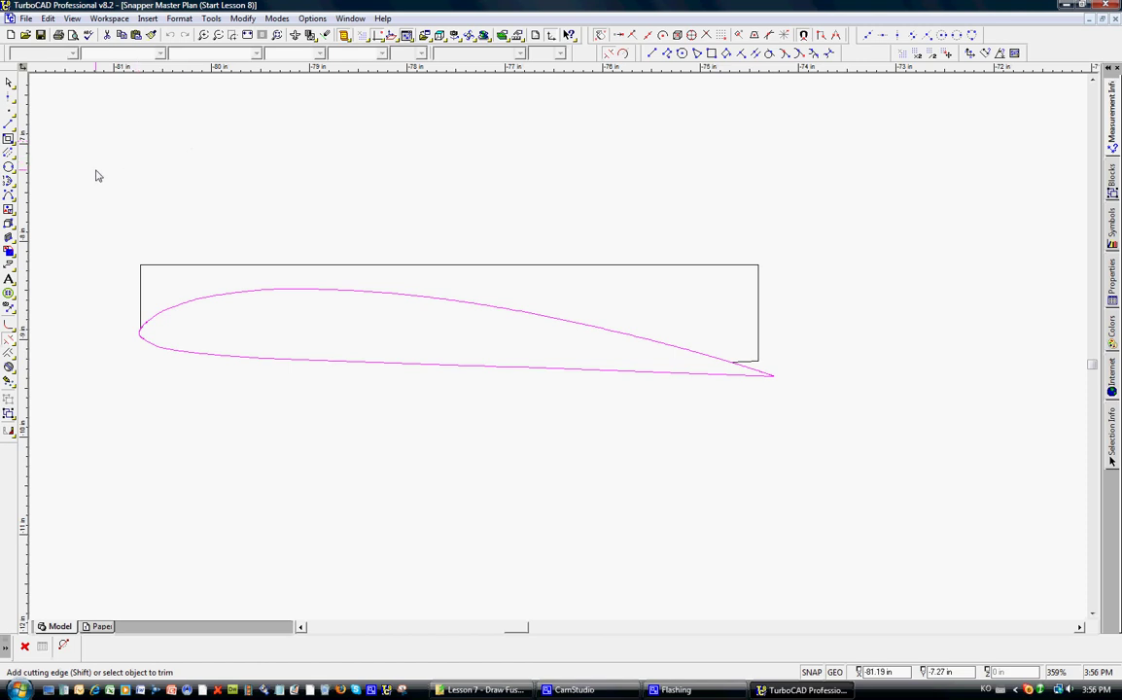
key("Escape")
left_click(8, 81)
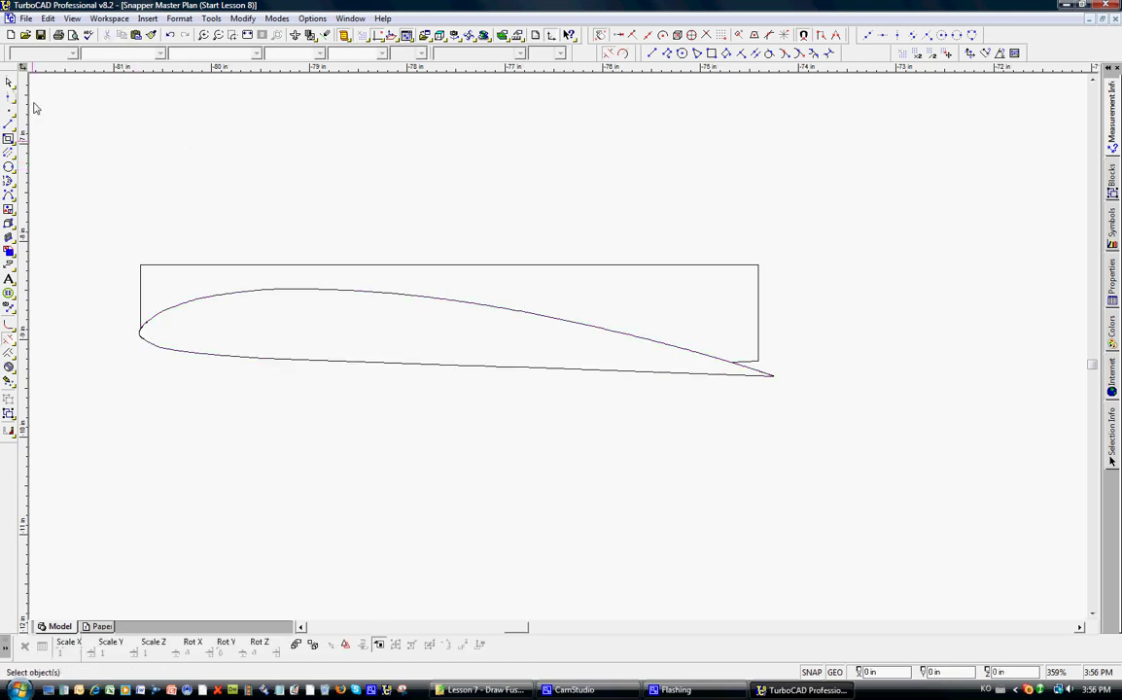
Step: Explode the airfoil curve into separate pieces
left_click(301, 294)
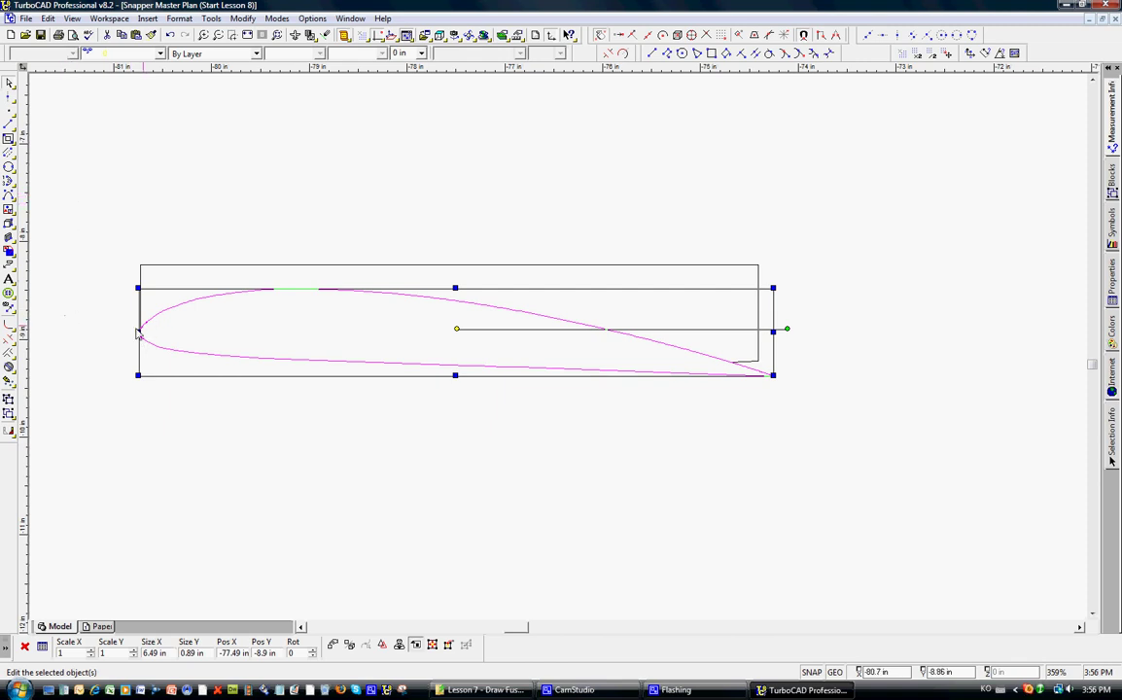
left_click(8, 399)
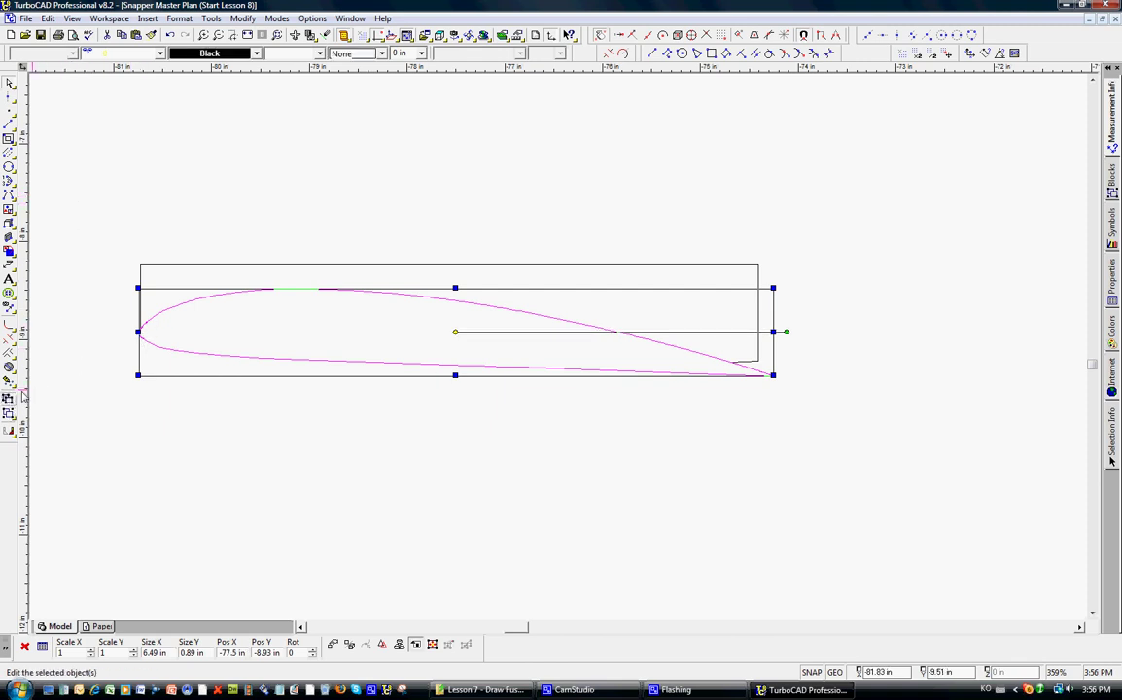
scroll(140, 312, "up", 6)
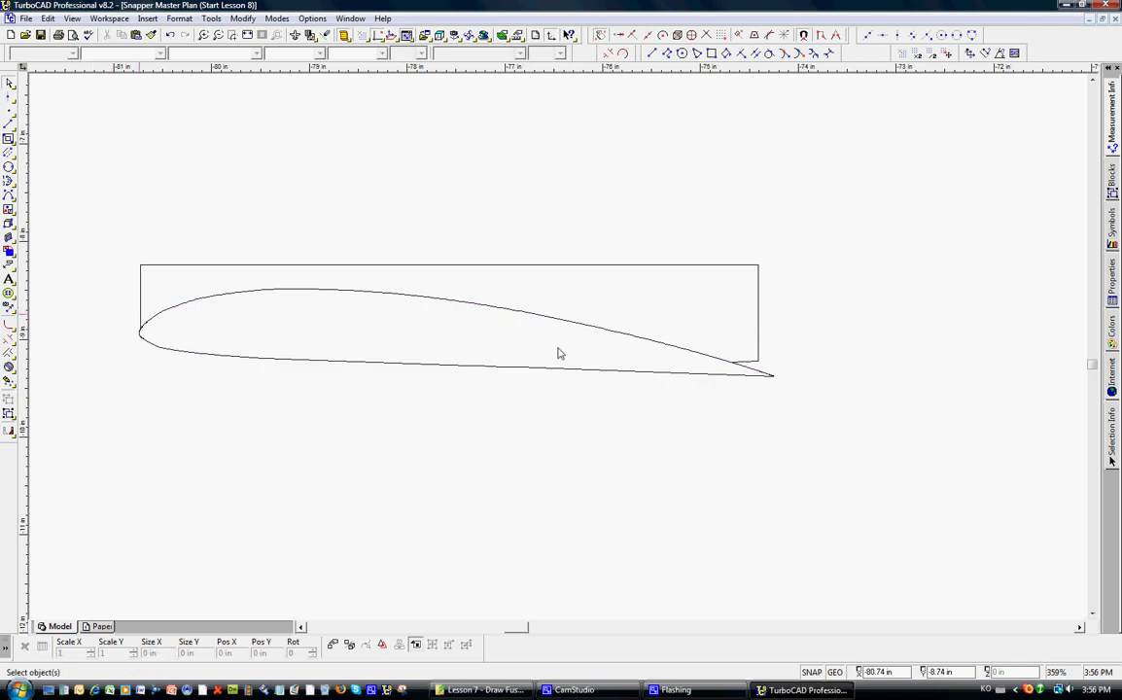
scroll(560, 351, "up", 2)
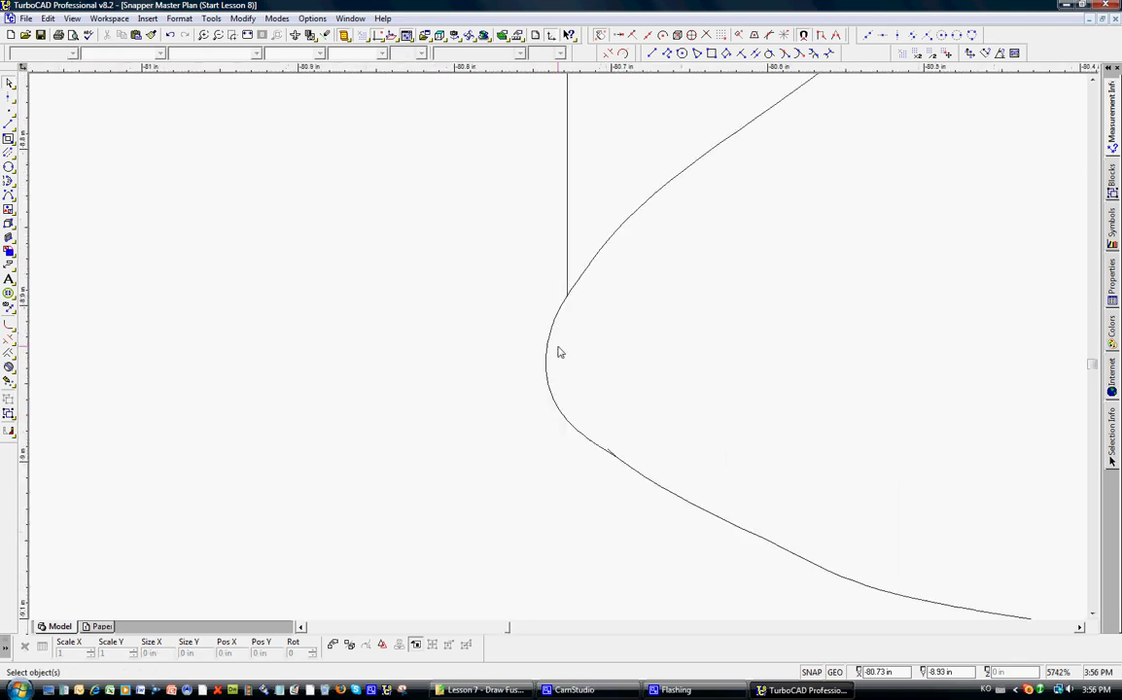
left_click(548, 348)
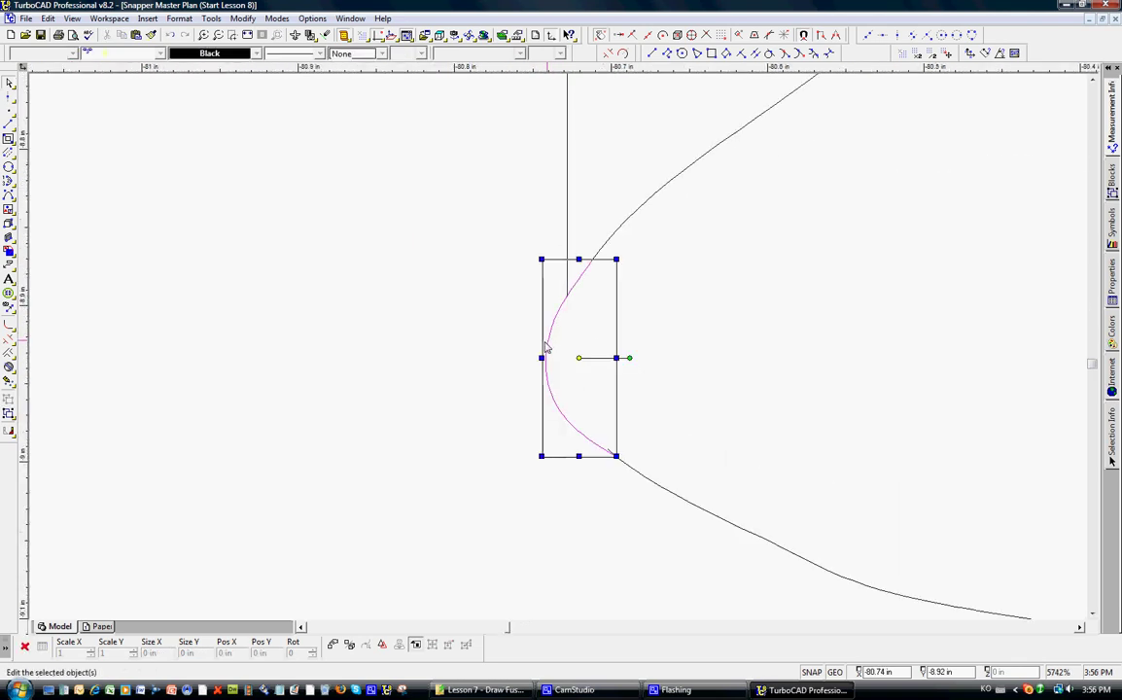
left_click(488, 333)
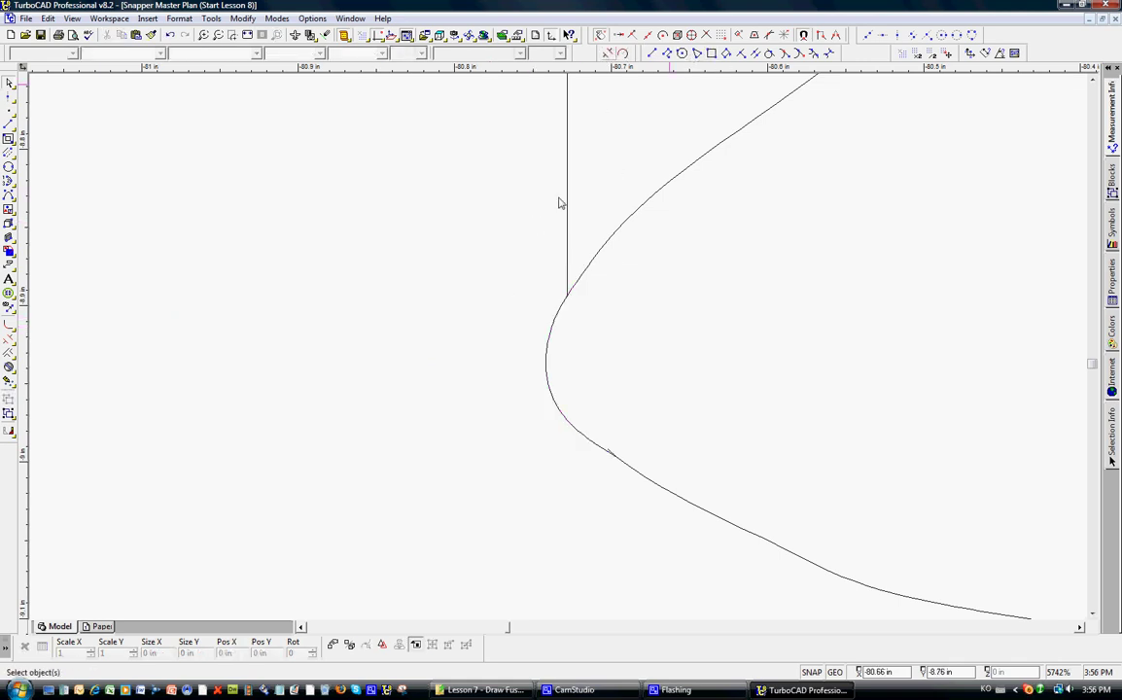
Step: Trim the airfoil's nose back to the front vertical line
left_click(568, 275)
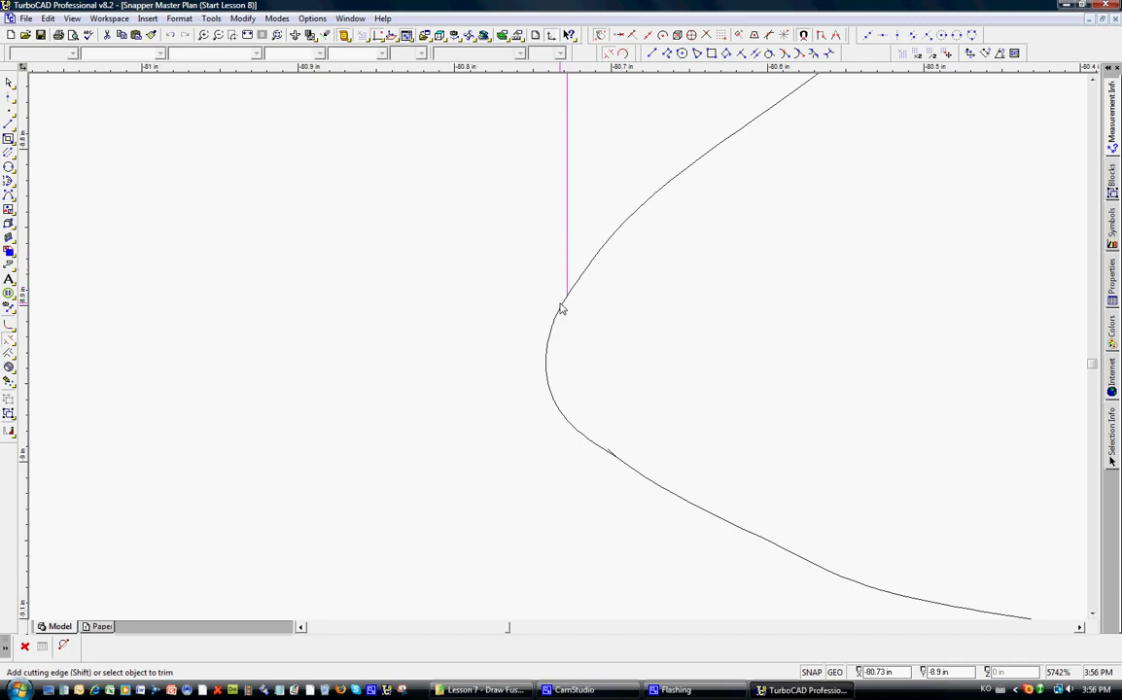
left_click(559, 310)
scroll(476, 282, "down", 10)
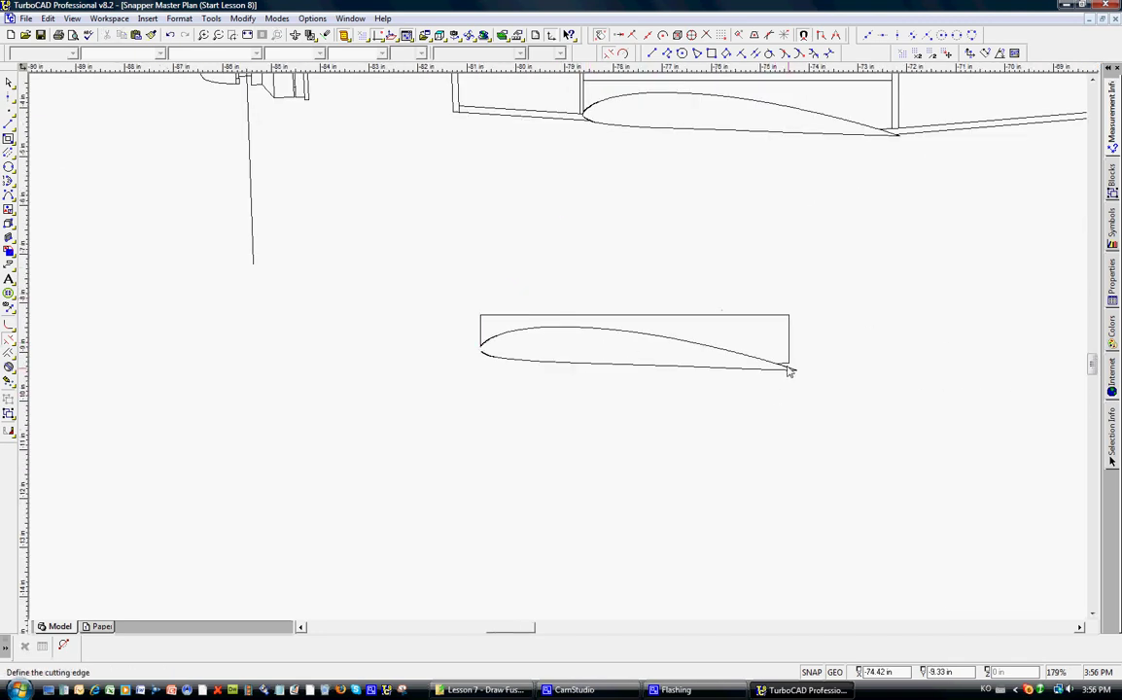
scroll(559, 350, "up", 8)
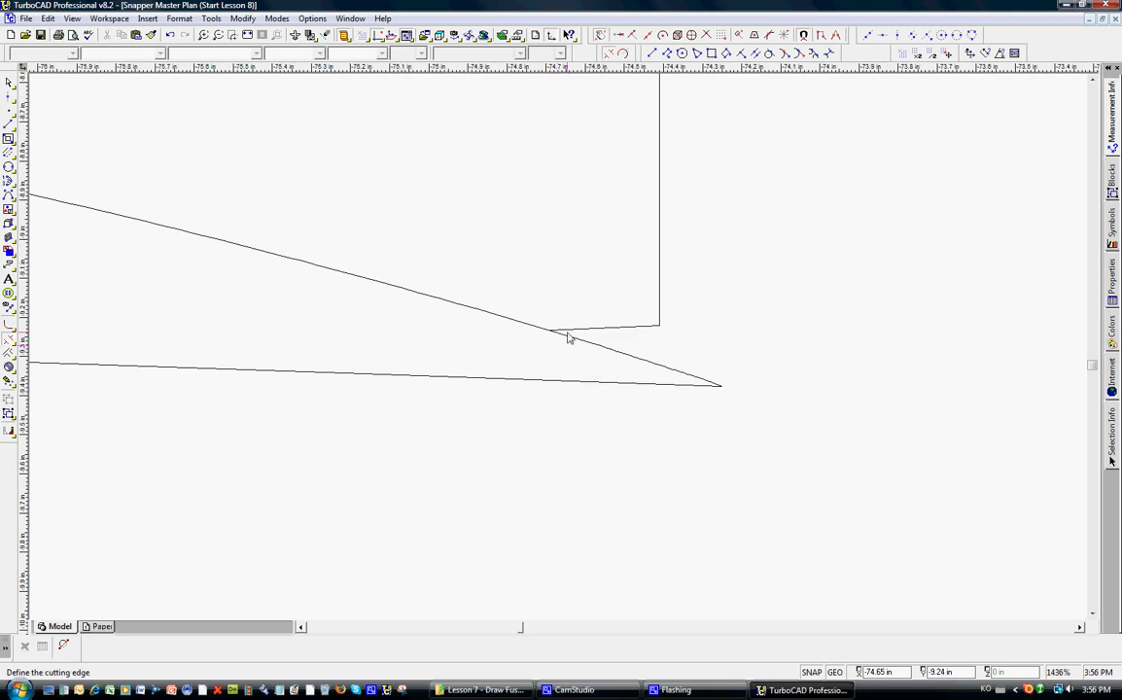
left_click(570, 336)
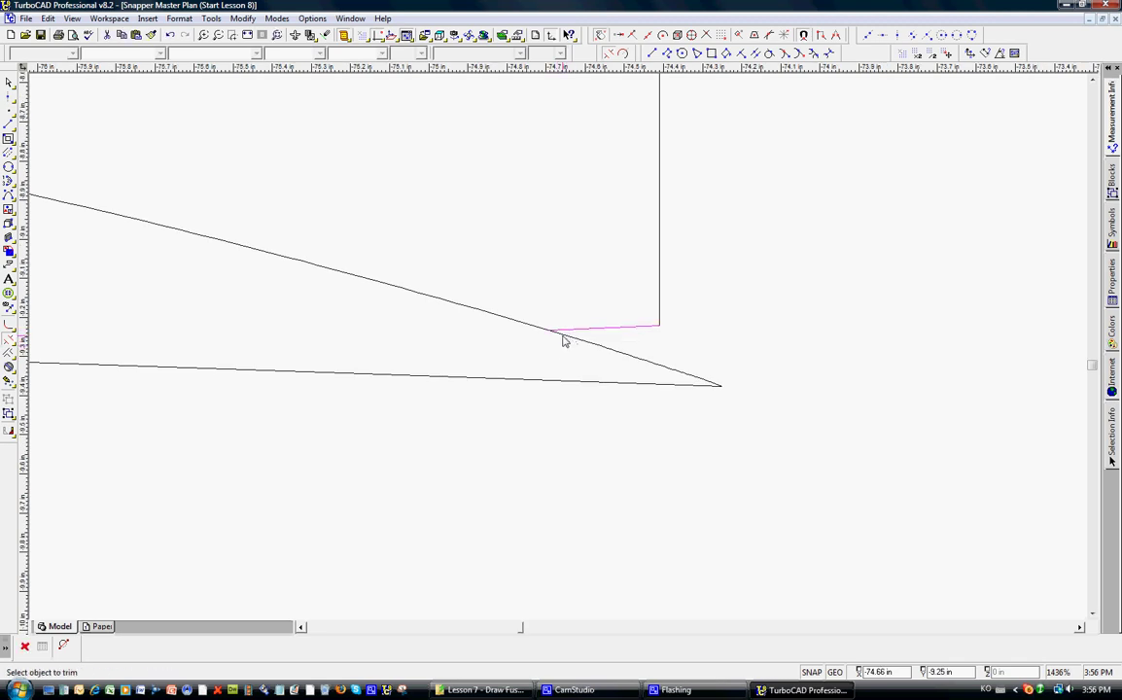
scroll(562, 342, "up", 5)
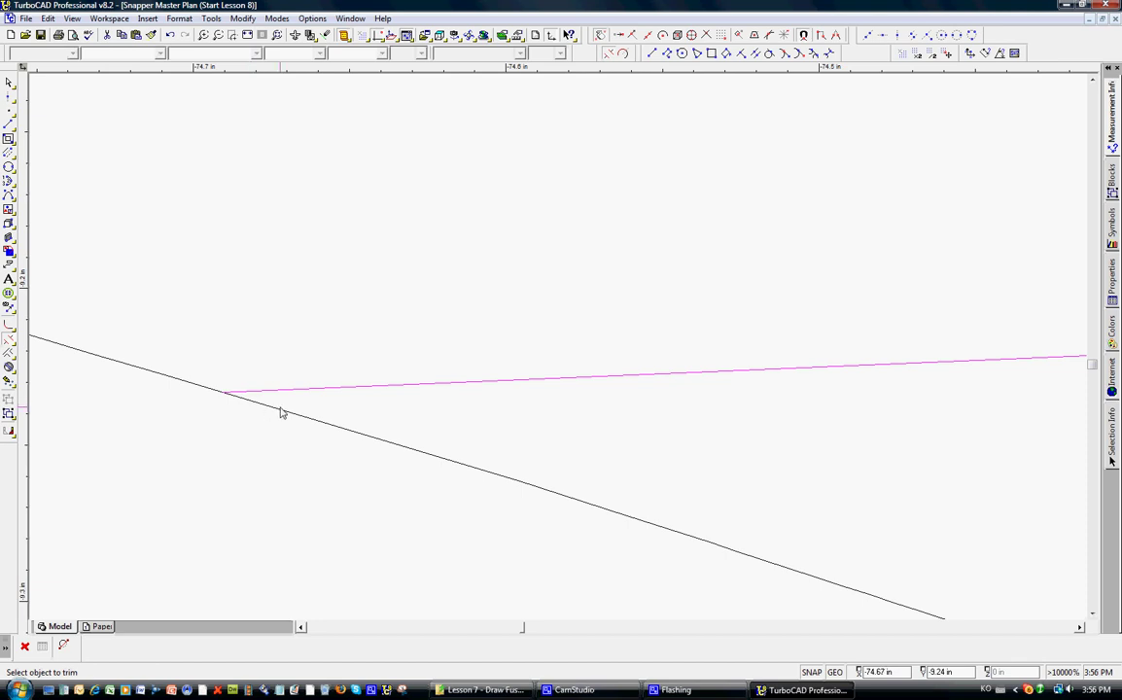
left_click(281, 413)
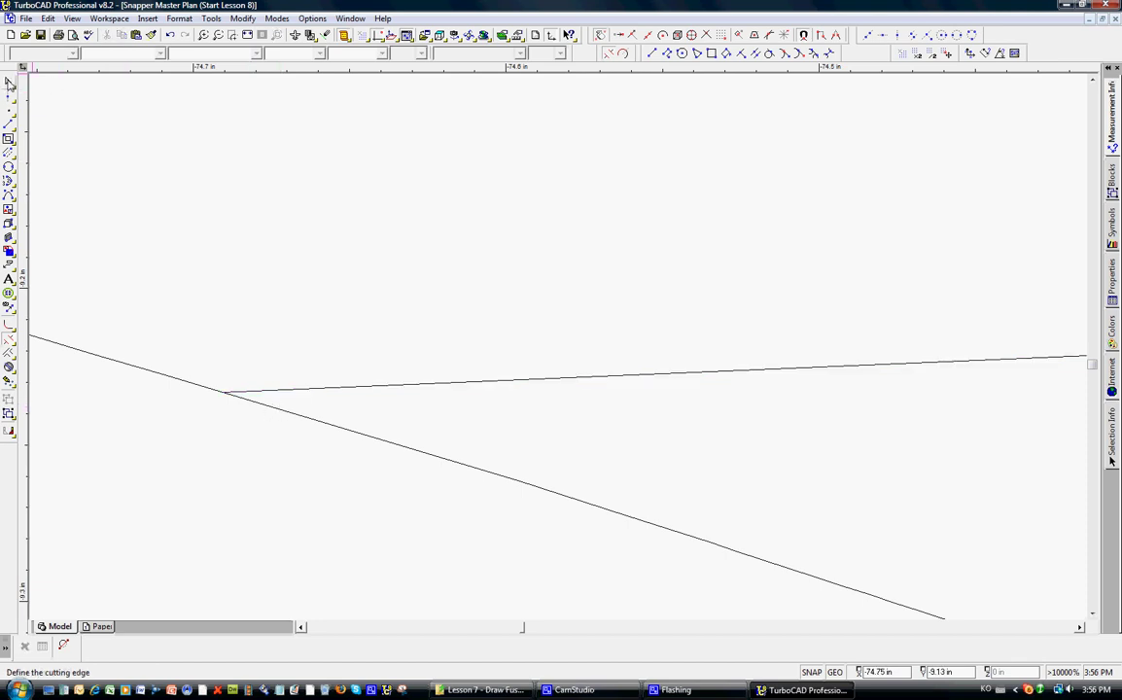
Step: Delete the tiny airfoil segment near the trailing edge
left_click(10, 84)
left_click(469, 469)
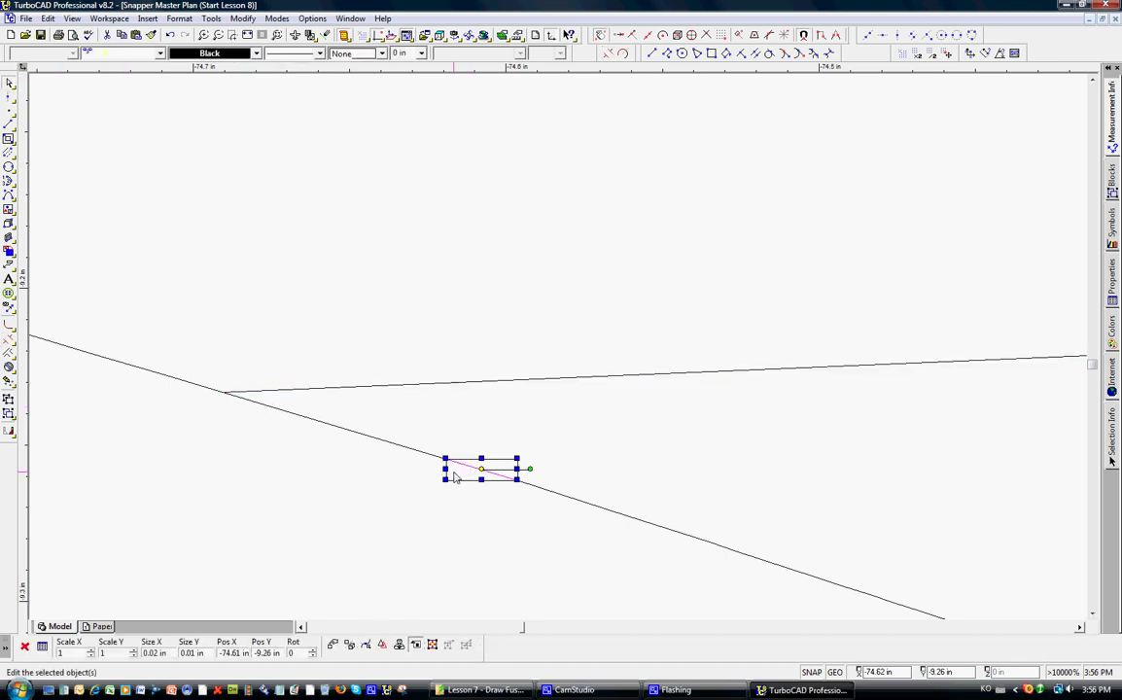
key("Delete")
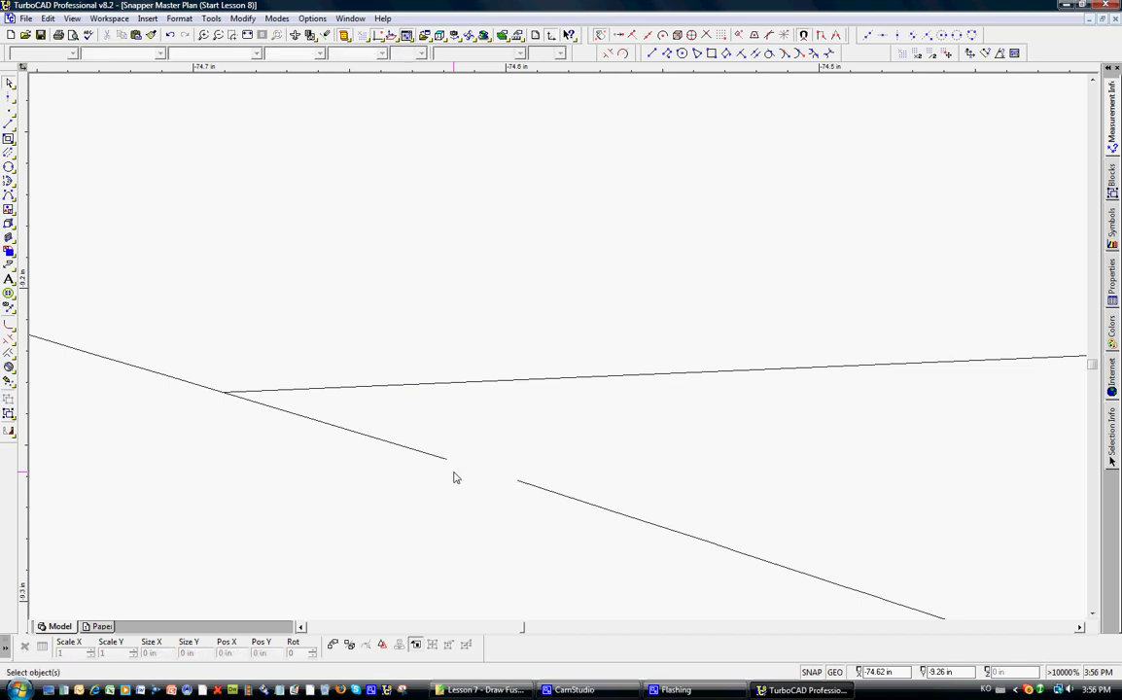
key("space")
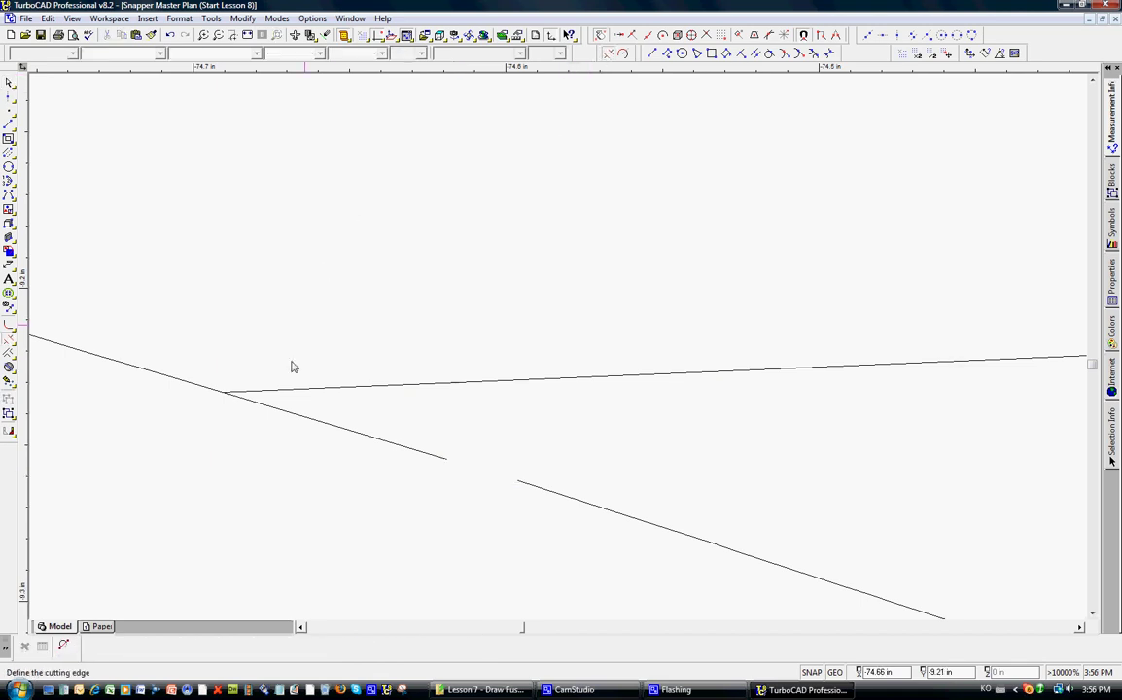
left_click(257, 391)
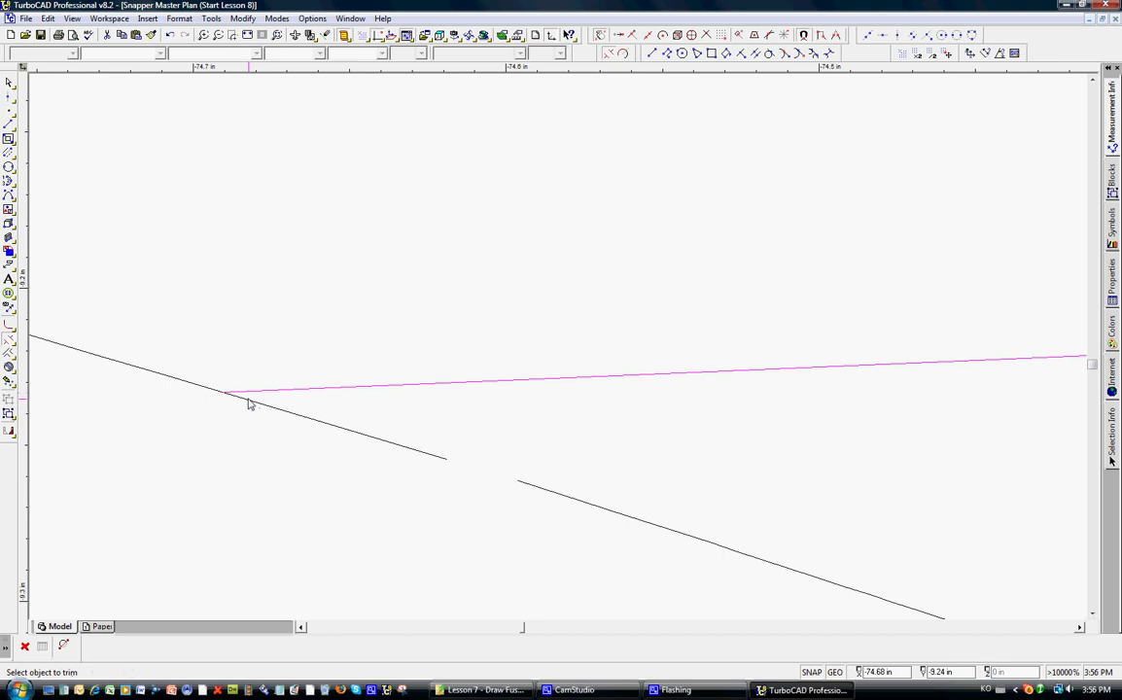
Step: Split the sloped line where it crosses the near-horizontal line
left_click(619, 54)
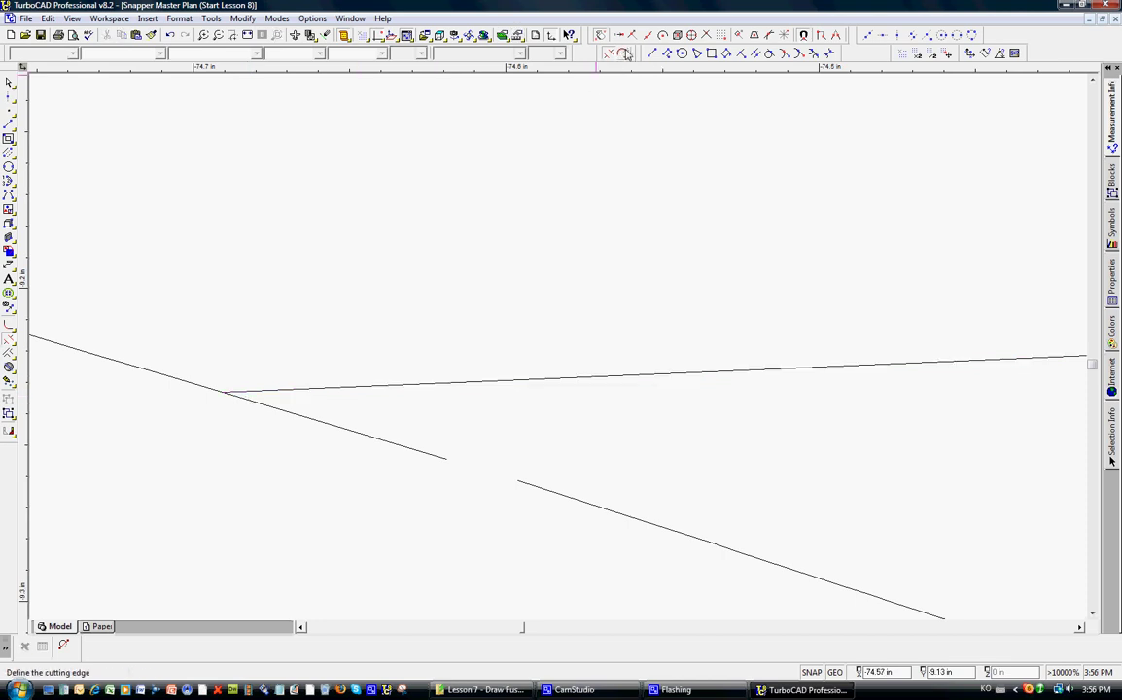
scroll(232, 394, "up", 2)
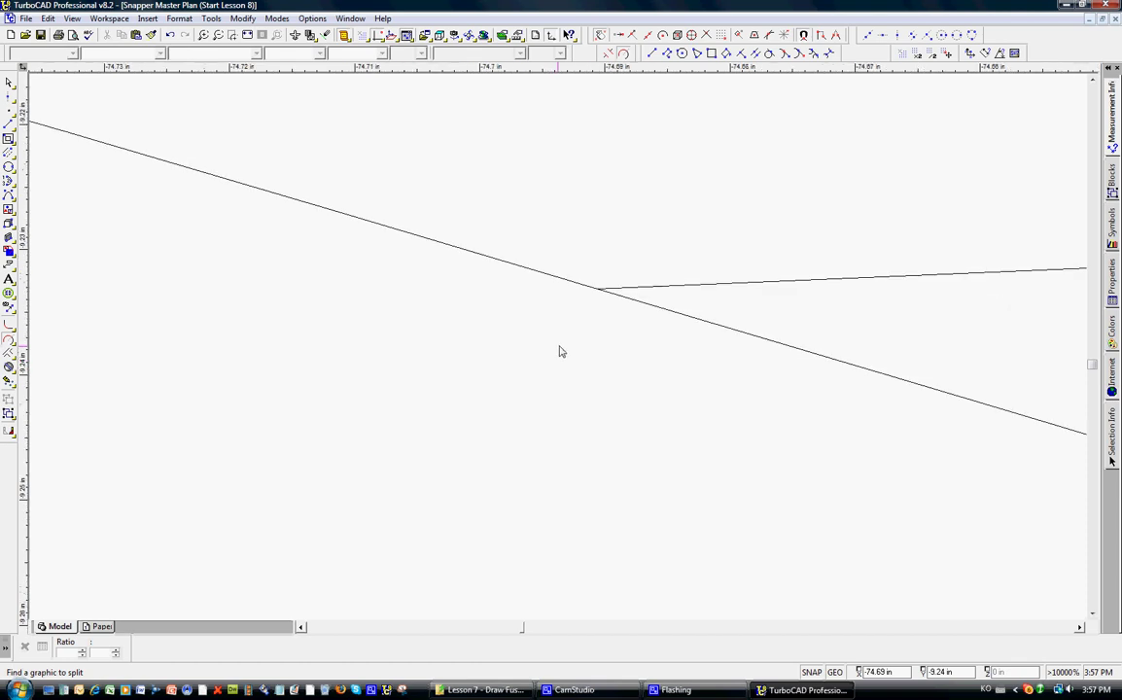
left_click(613, 300)
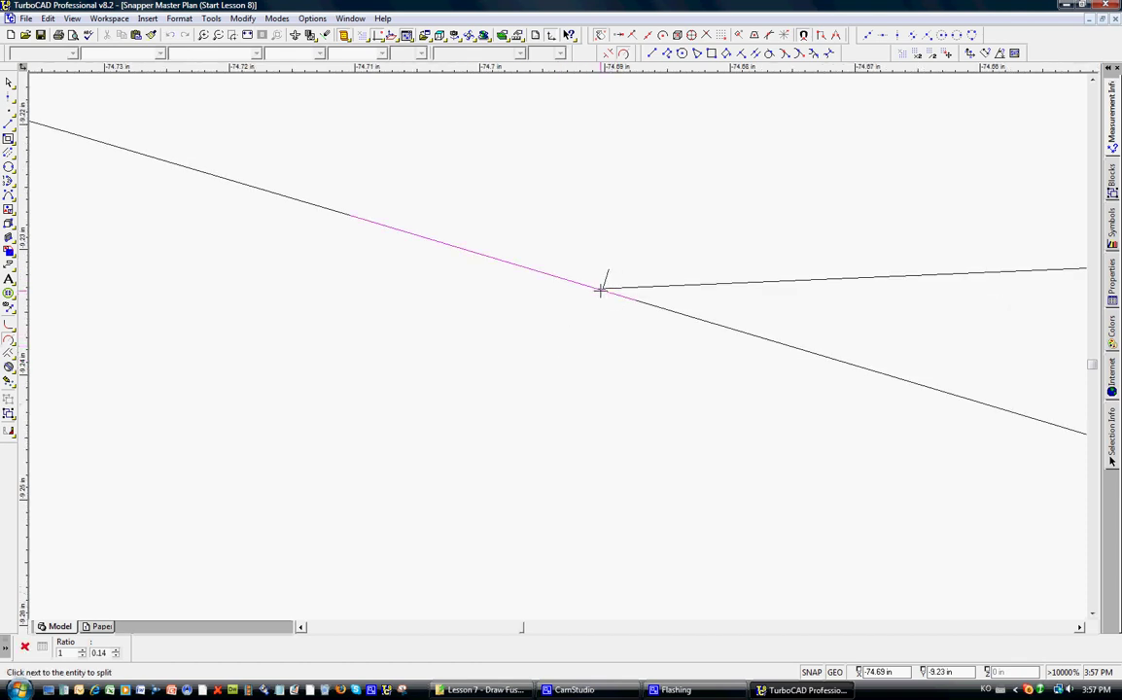
left_click(602, 288)
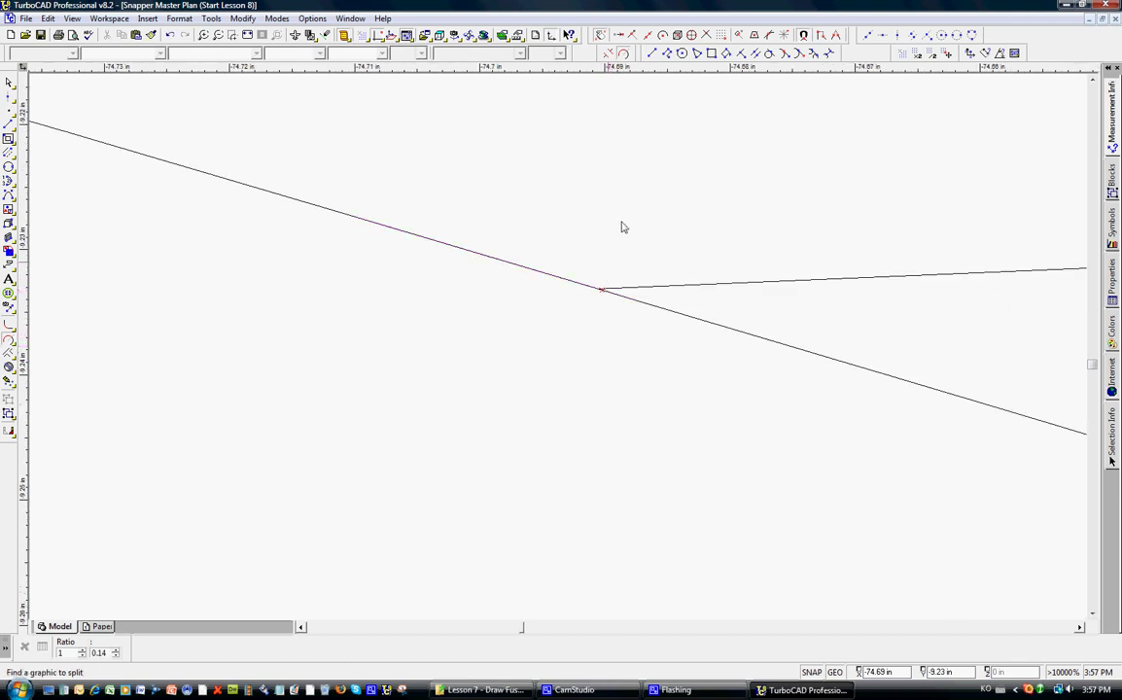
Step: Delete the sloped segment past the junction and the tiny leftover piece there
left_click(610, 53)
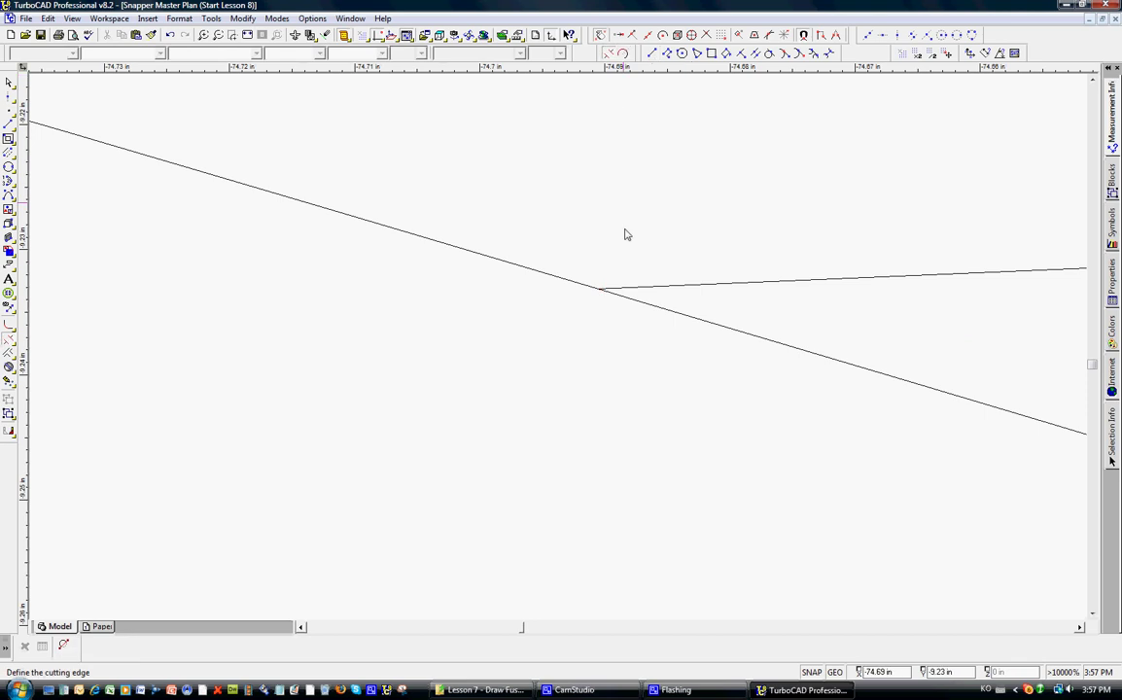
left_click(603, 289)
scroll(558, 345, "down", 1)
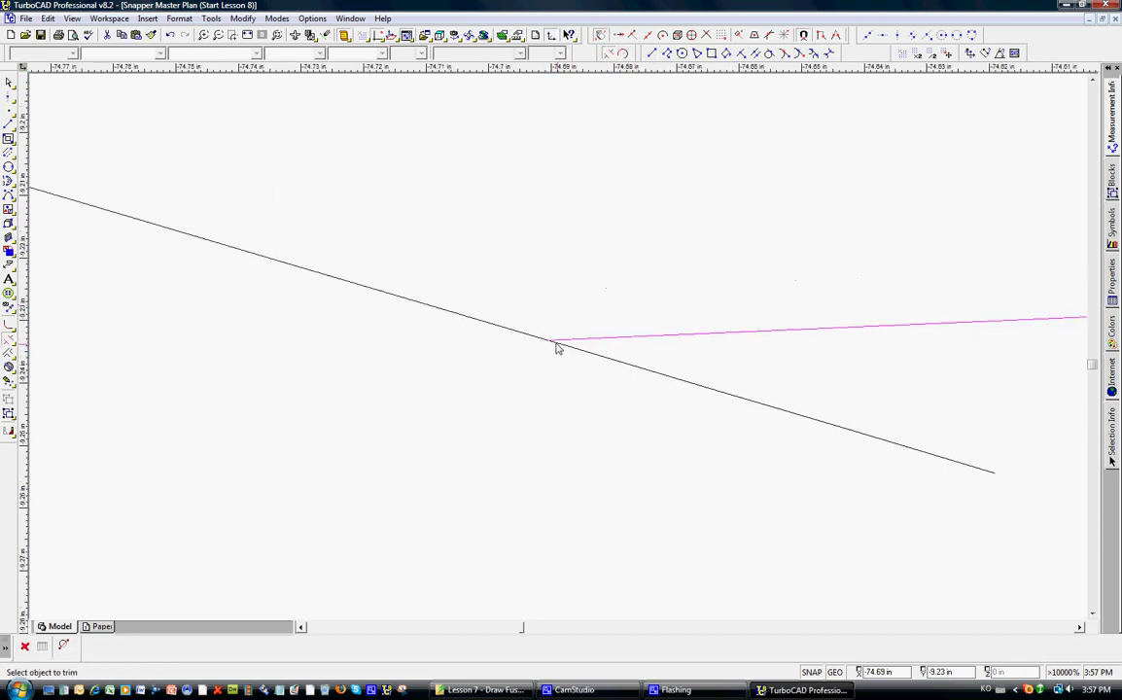
left_click(630, 369)
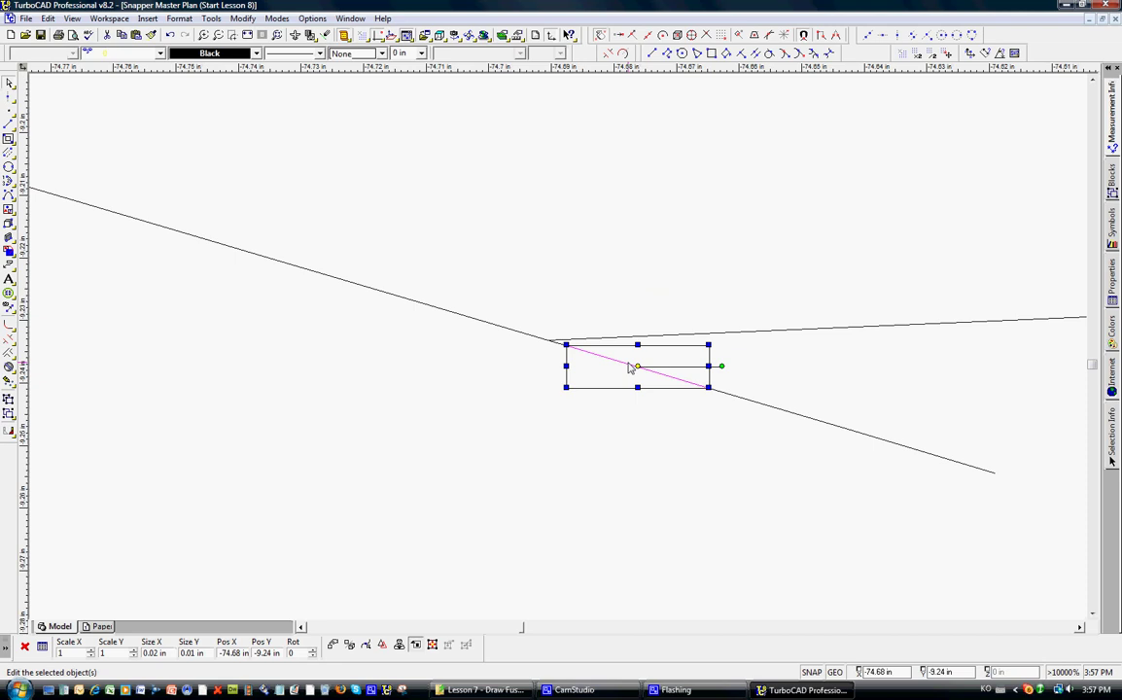
key("Delete")
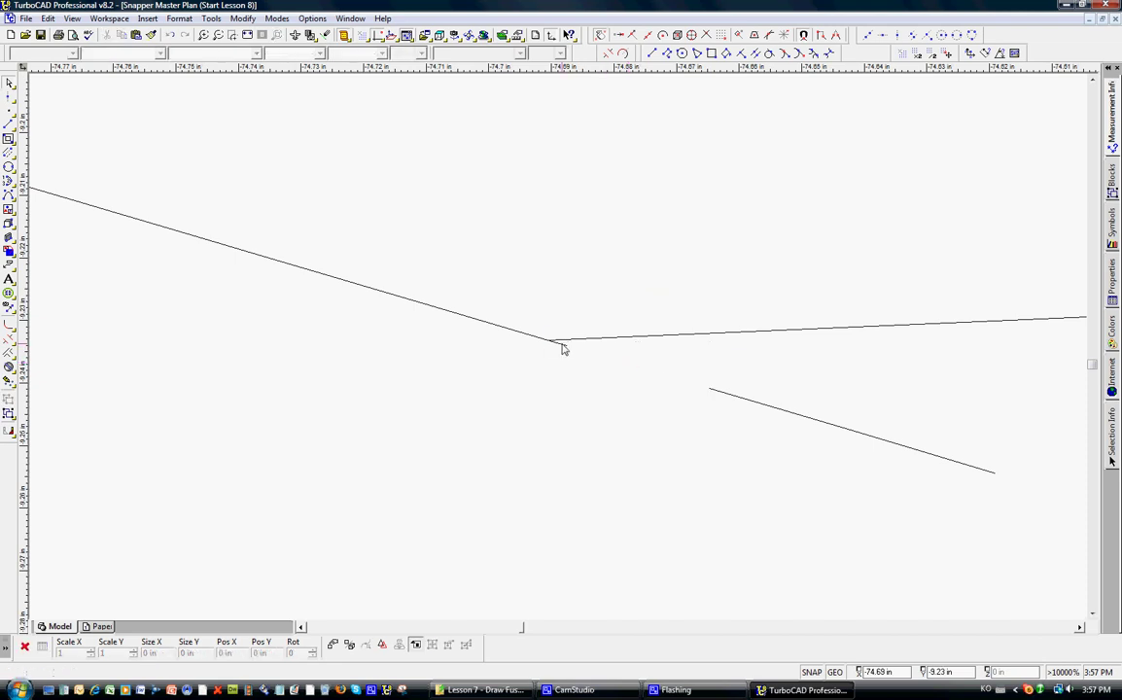
left_click(562, 349)
key("Delete")
Step: Window-select and delete the remaining short stray segment, then zoom out
scroll(568, 353, "down", 3)
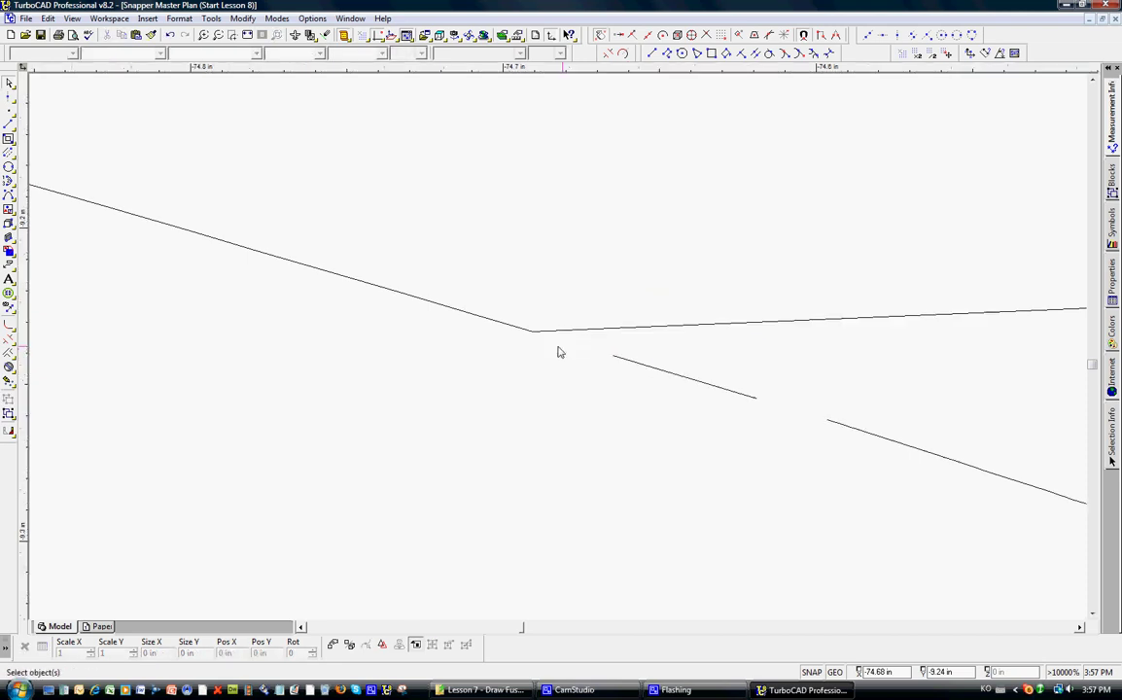
left_click_drag(579, 344, 1067, 575)
key("Delete")
key("Delete")
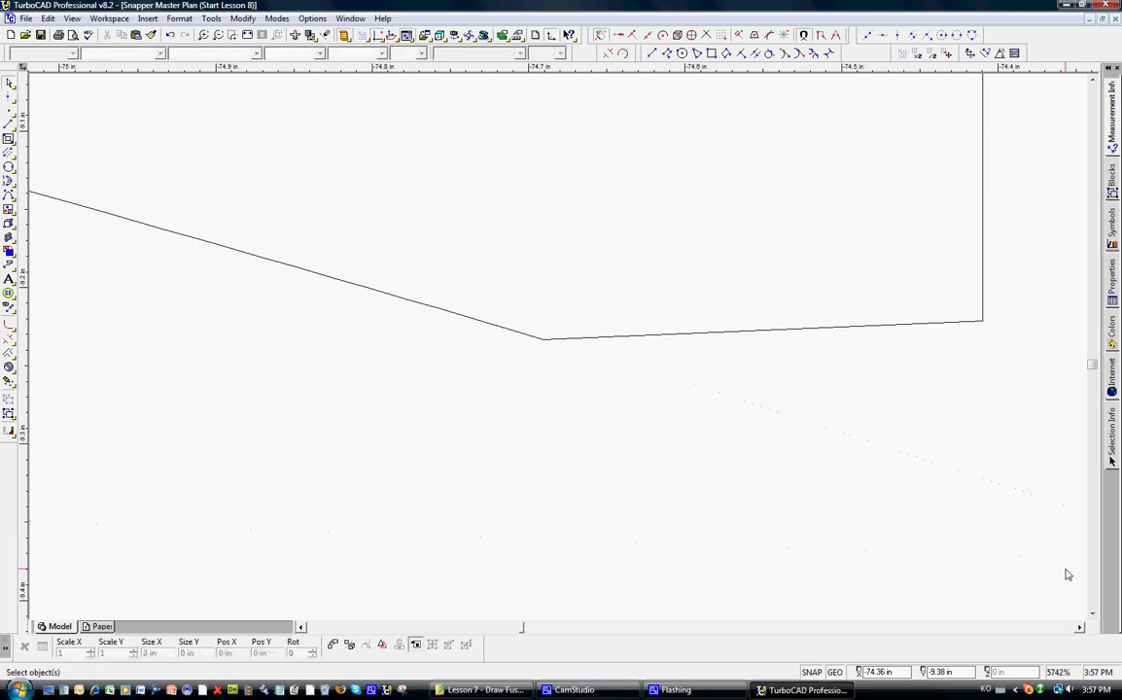
scroll(551, 351, "down", 15)
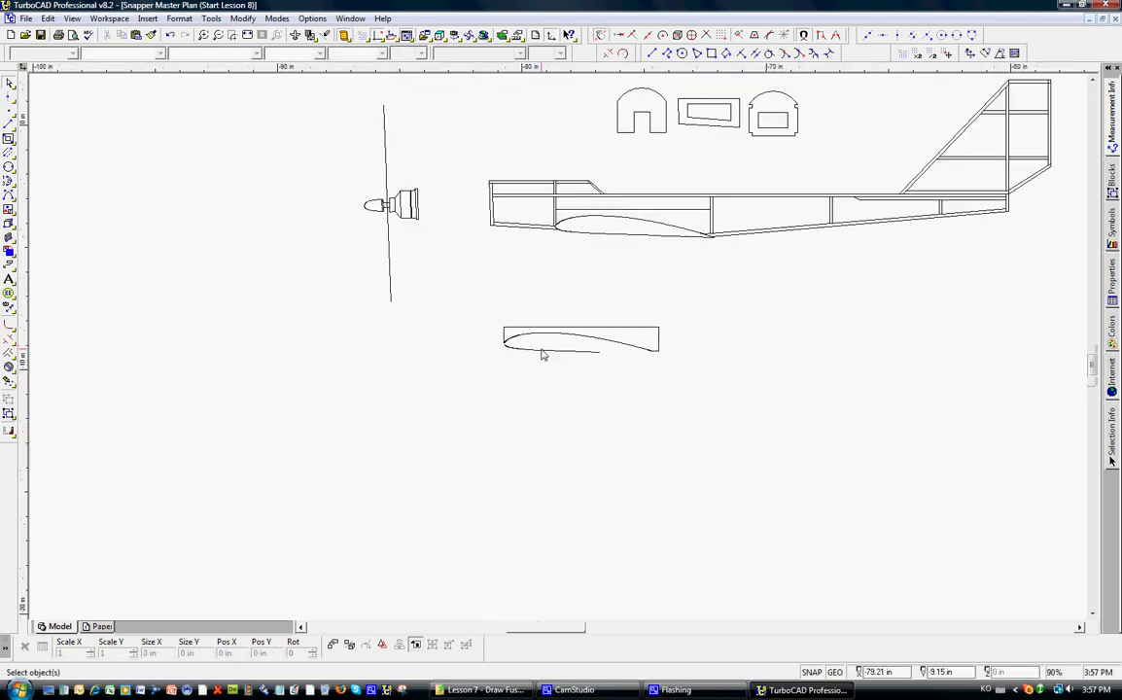
Step: Delete the extra lower curve from the curved rib piece
scroll(543, 354, "up", 2)
left_click_drag(478, 337, 682, 387)
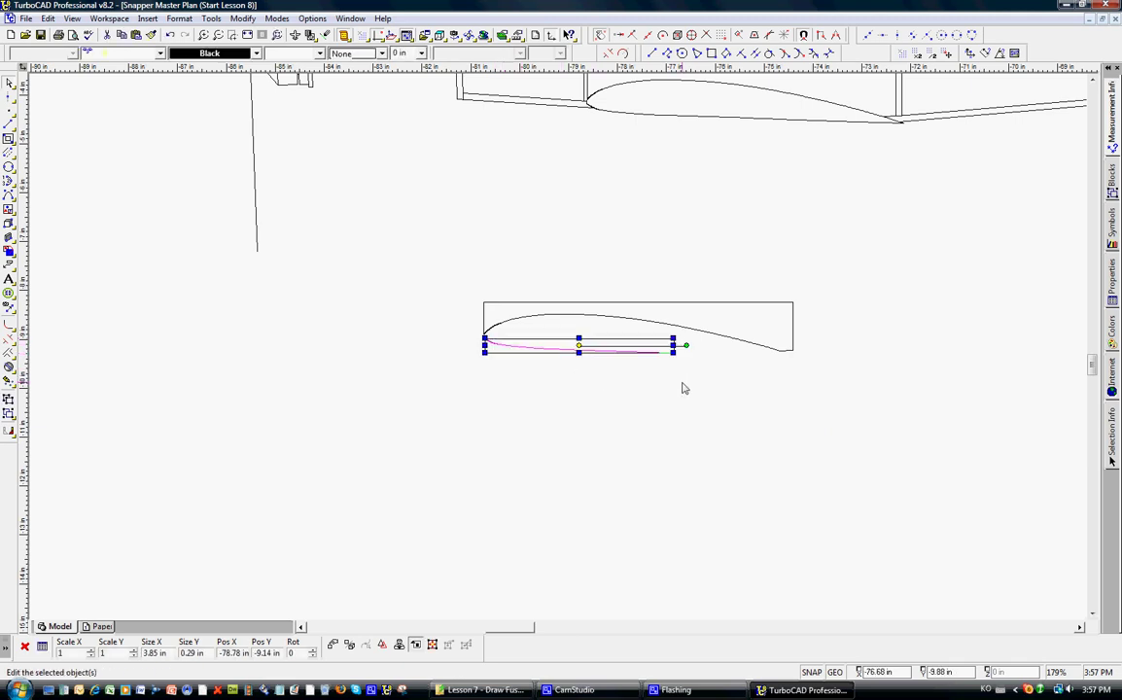
key("Delete")
Step: Move the rib piece above the fuselage side view, right of the three formers
scroll(659, 285, "up", 2)
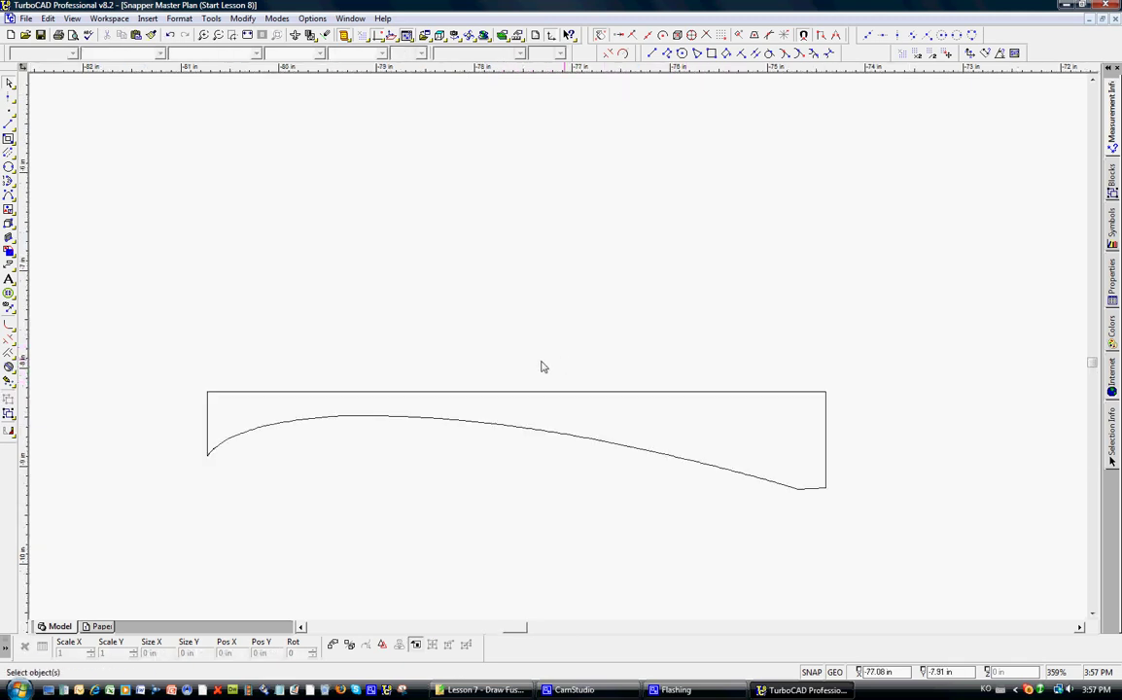
scroll(558, 351, "down", 2)
left_click_drag(488, 318, 895, 471)
left_click_drag(692, 387, 649, 265)
left_click(640, 341)
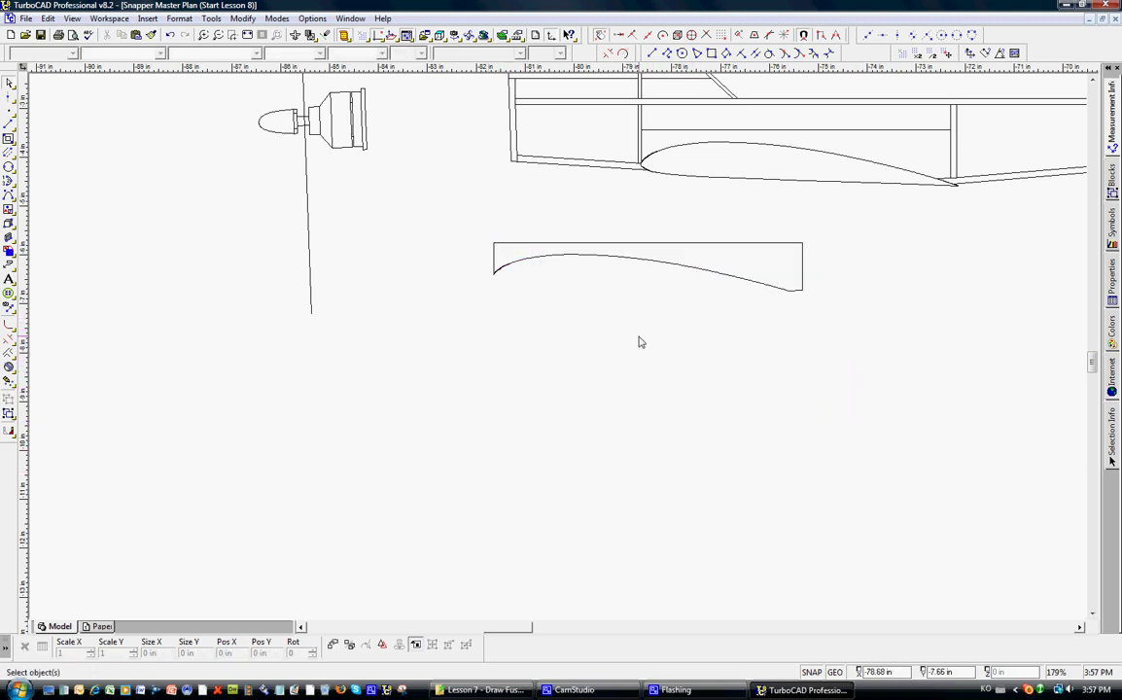
scroll(641, 339, "down", 2)
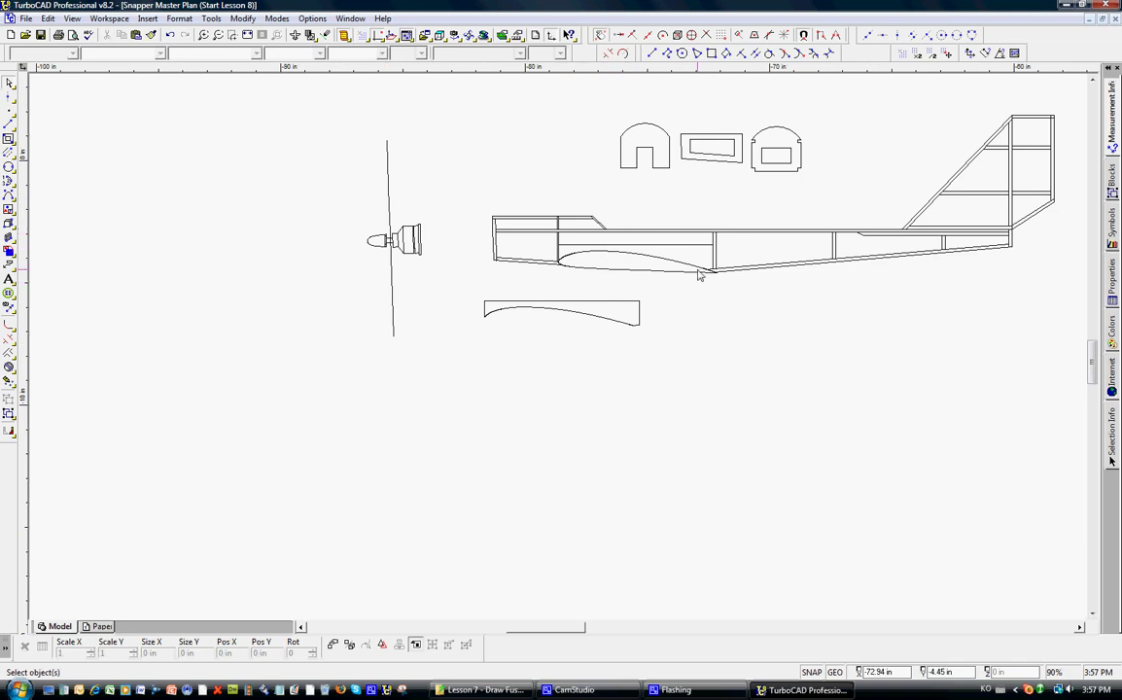
left_click_drag(474, 288, 676, 365)
left_click_drag(561, 321, 840, 104)
left_click(491, 322)
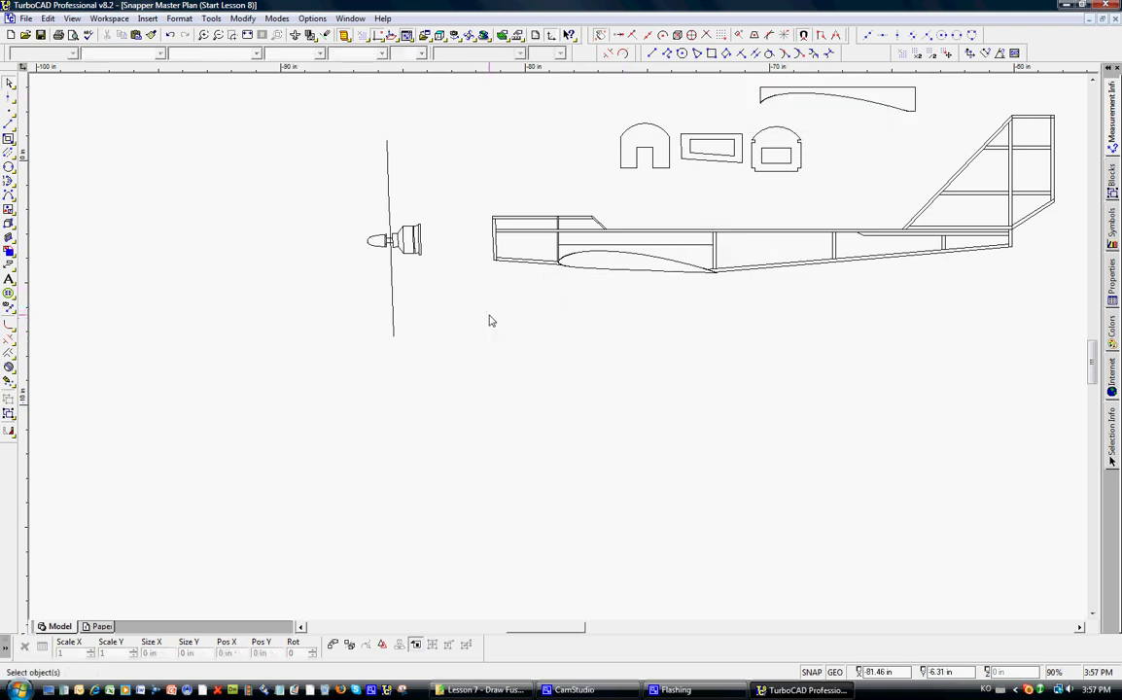
Step: Zoom in and move the propeller and spinner group flush against the fuselage nose
scroll(454, 246, "up", 3)
scroll(580, 321, "down", 5)
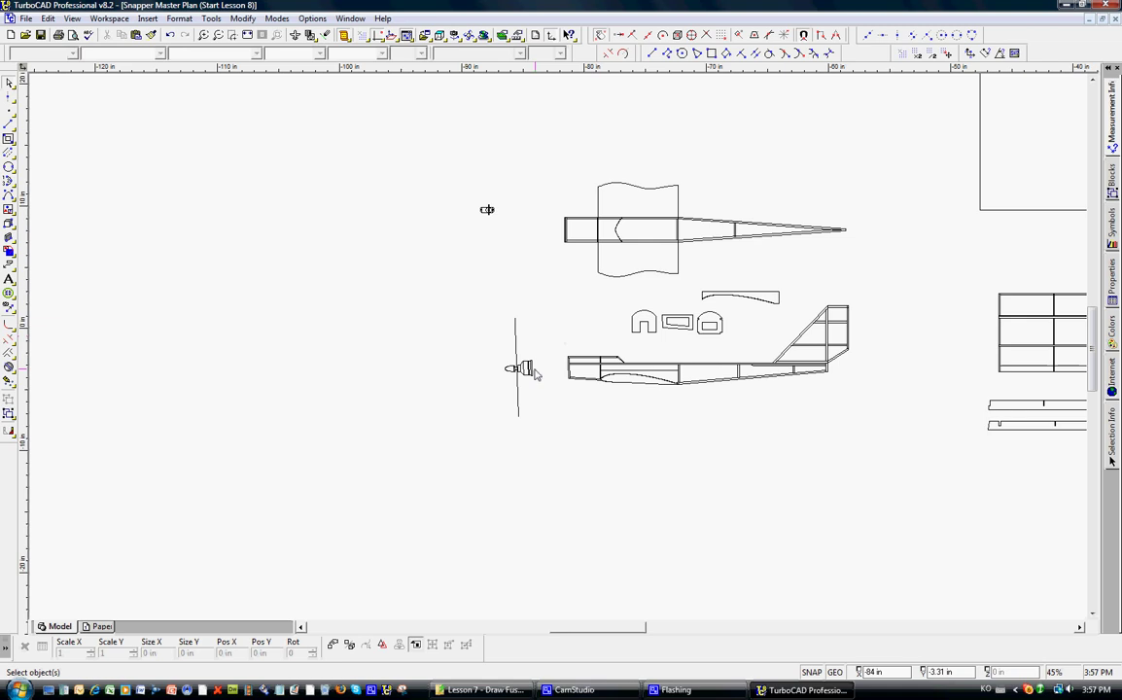
scroll(526, 370, "up", 2)
scroll(560, 352, "up", 2)
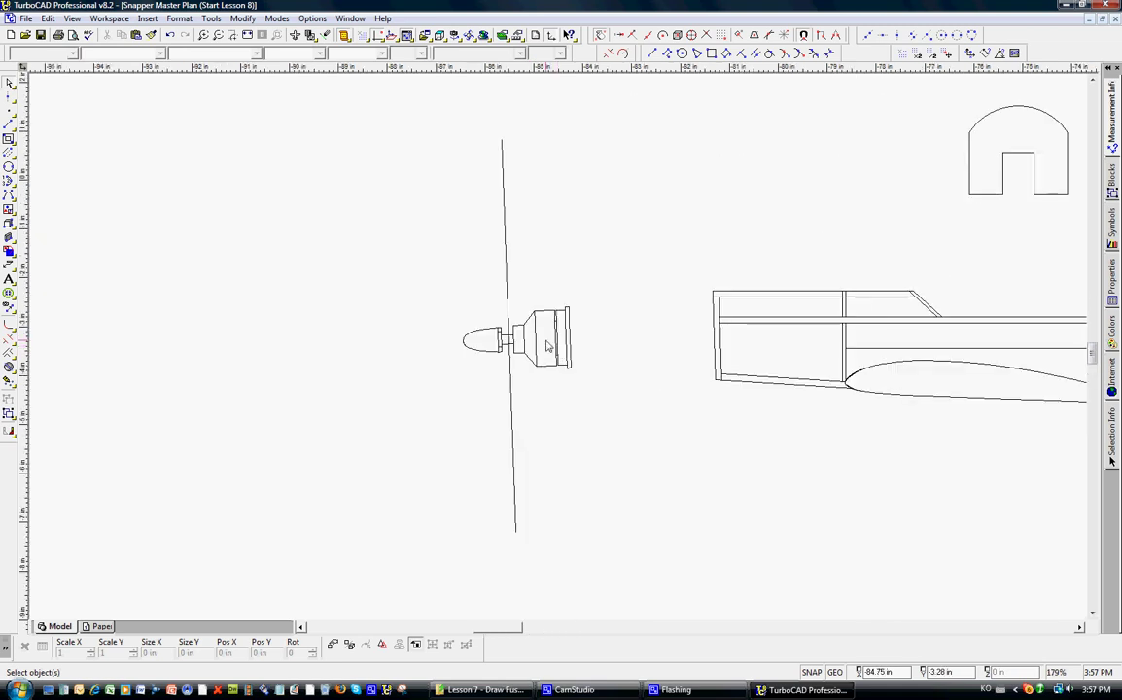
left_click(538, 340)
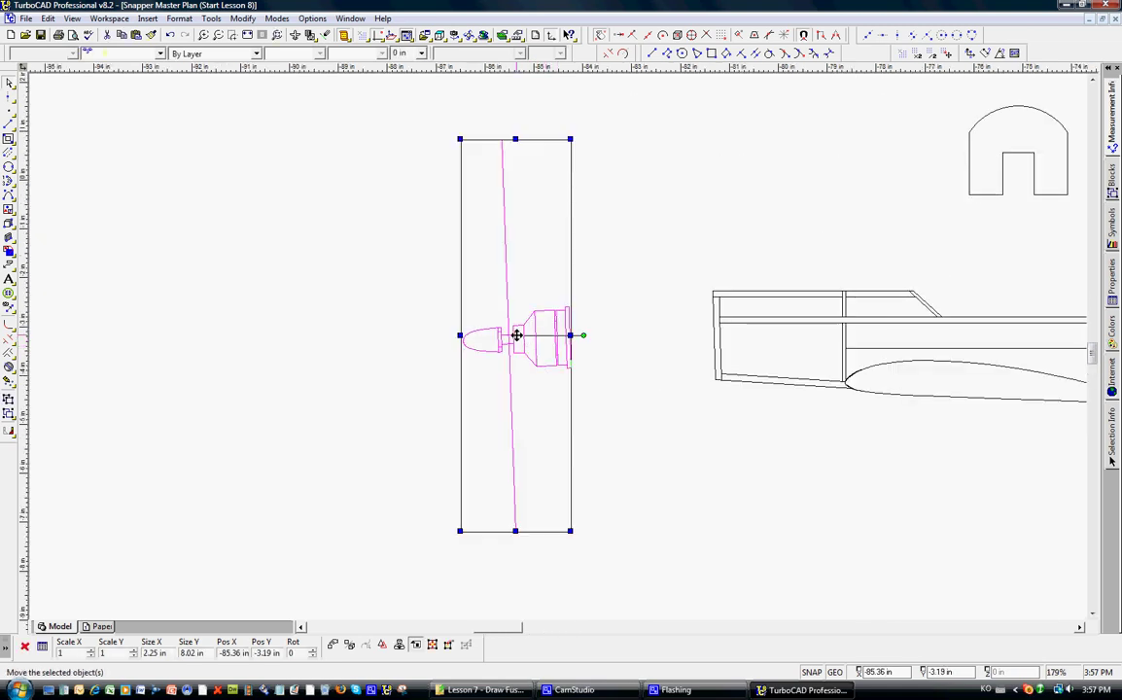
left_click(525, 343)
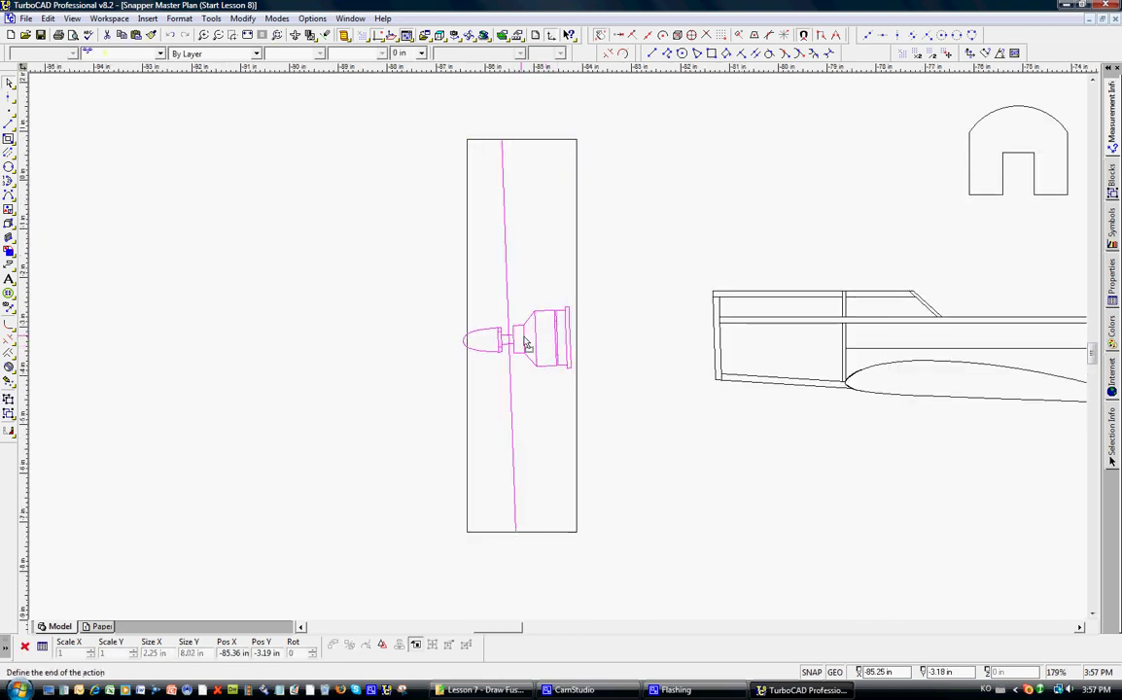
left_click(659, 344)
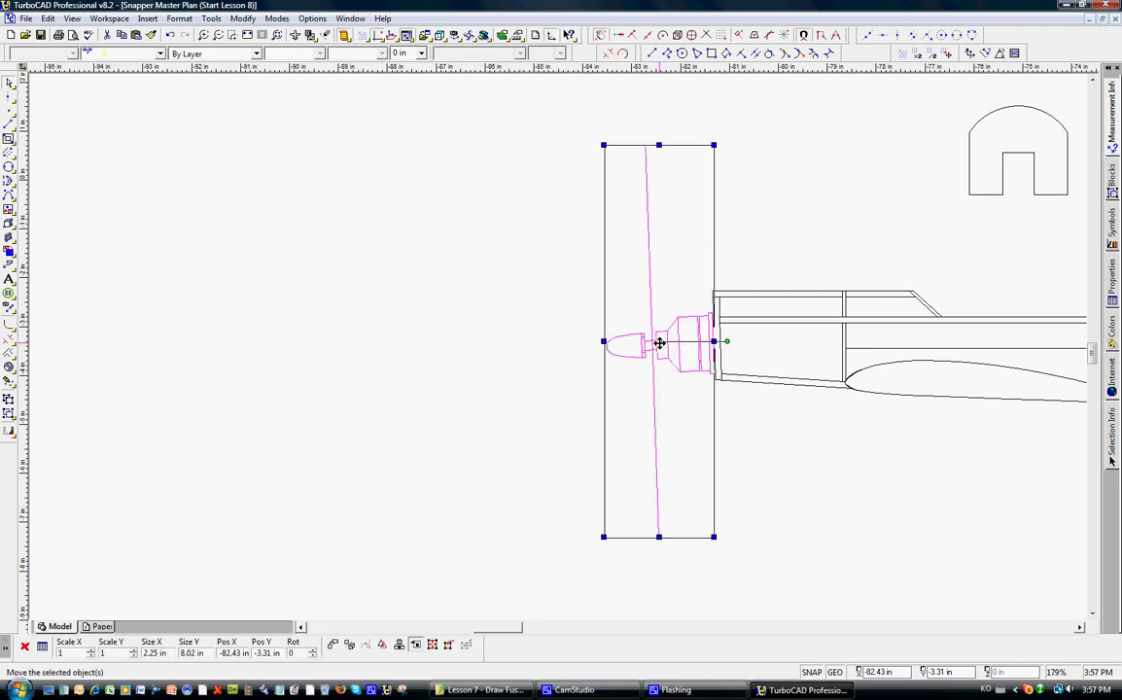
left_click(659, 343)
left_click(659, 340)
left_click(659, 337)
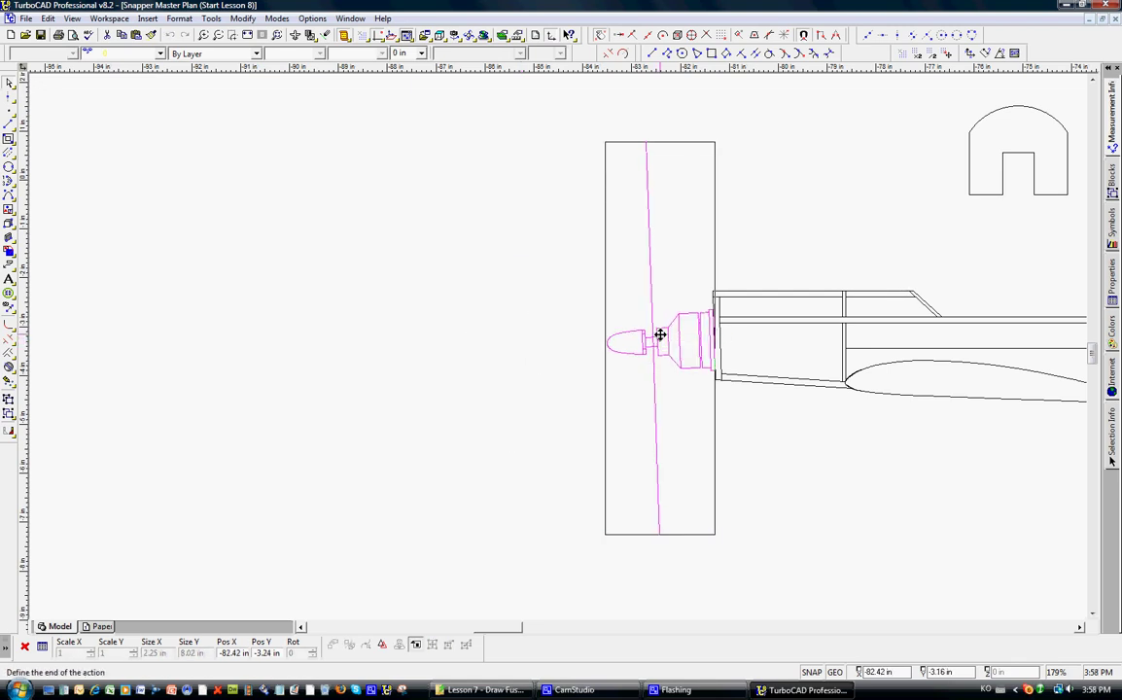
left_click(659, 335)
left_click(534, 394)
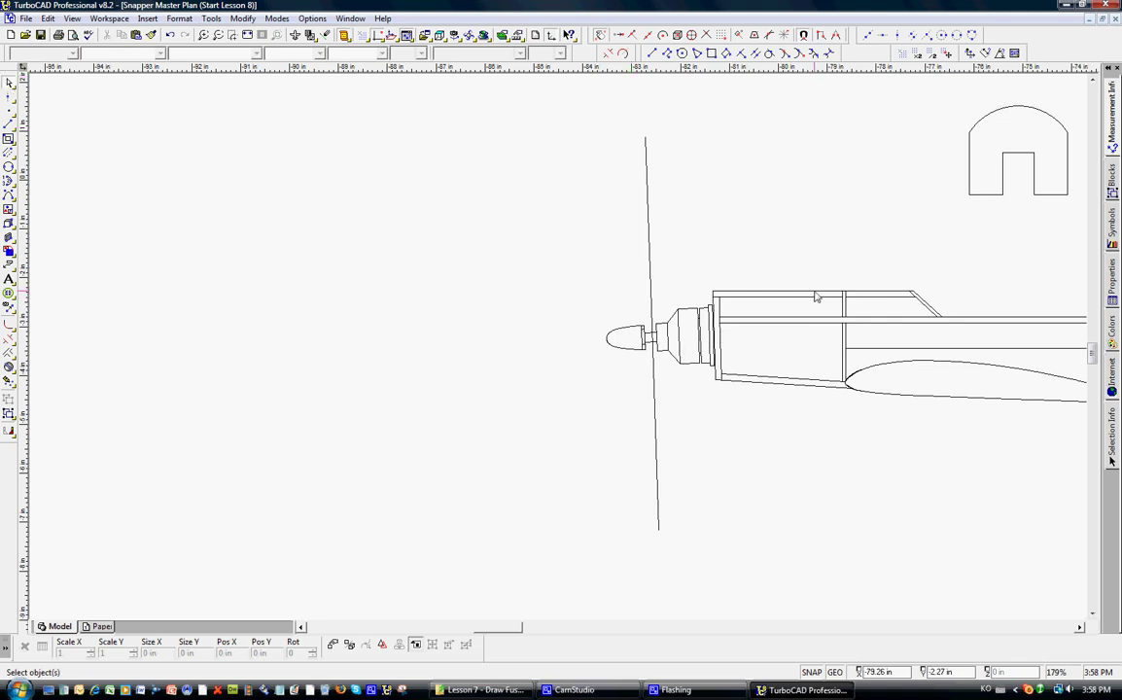
Step: Stretch the fuselage top line's front end forward past the nose
left_click(713, 291)
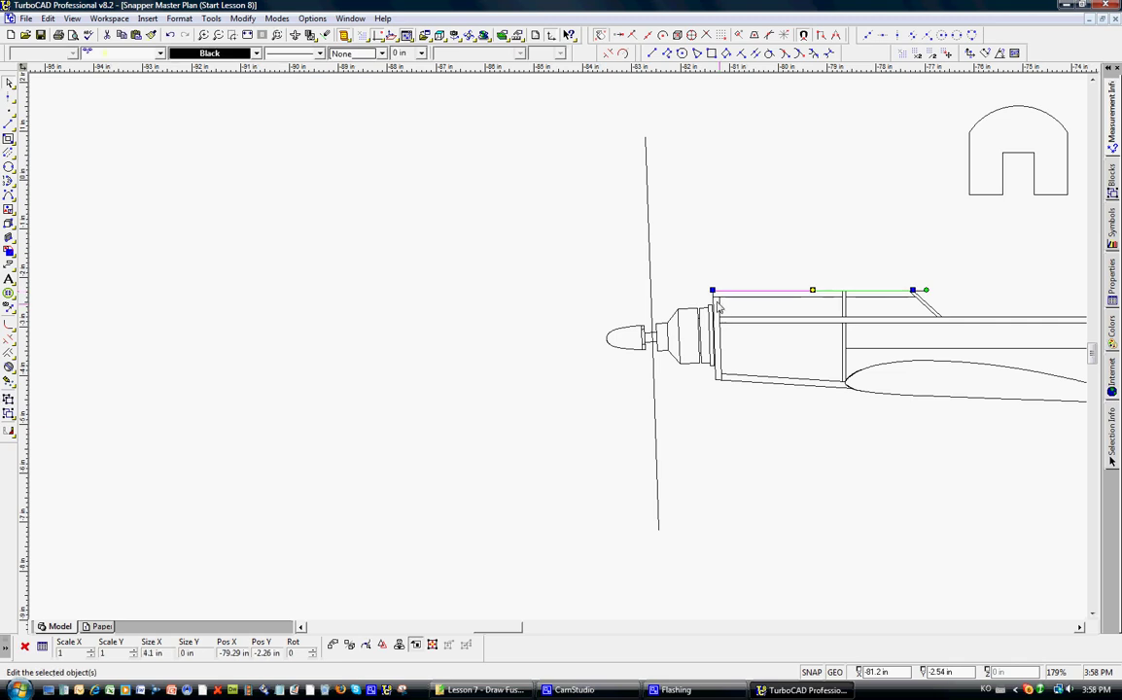
left_click(710, 290)
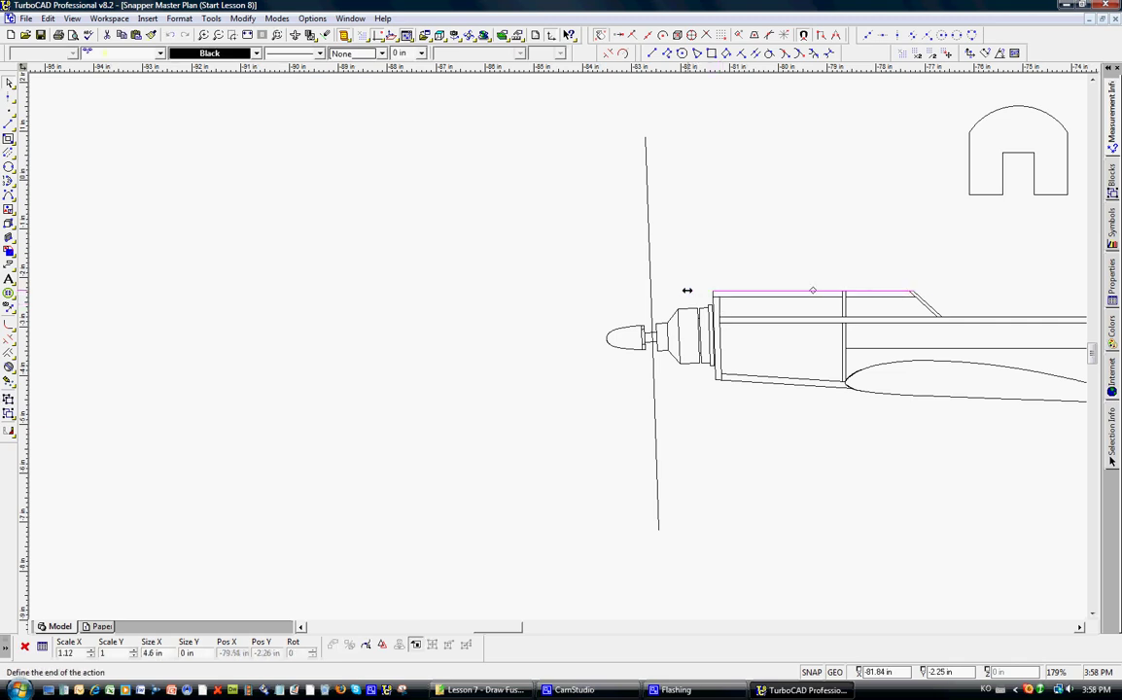
left_click(675, 291)
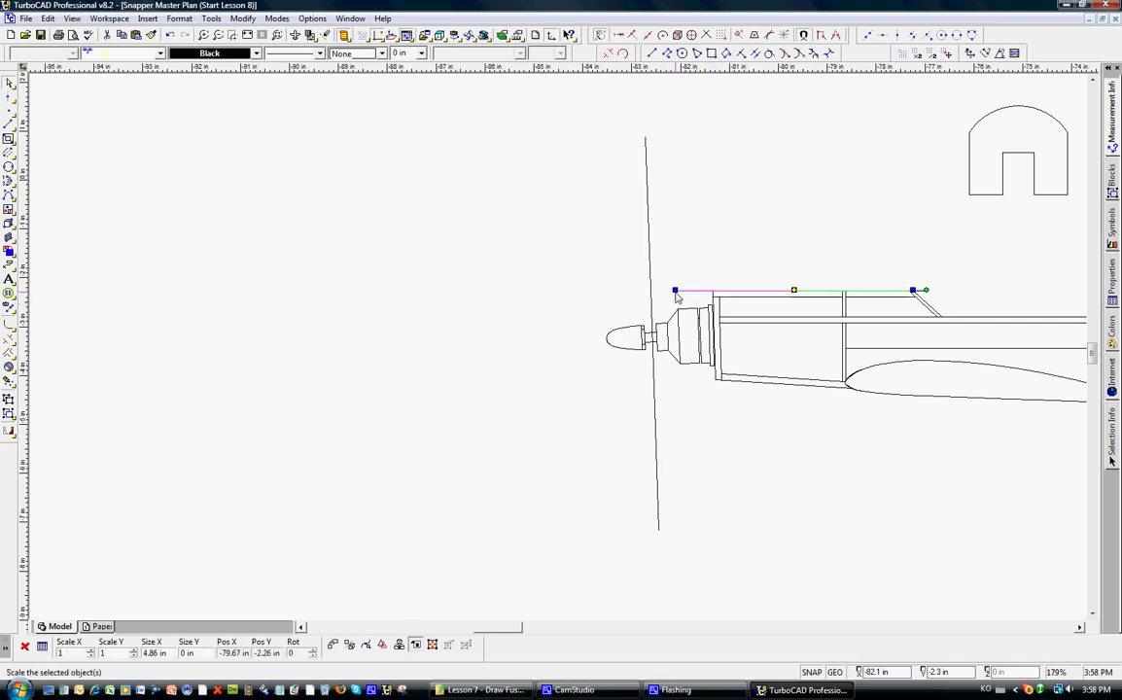
left_click(719, 479)
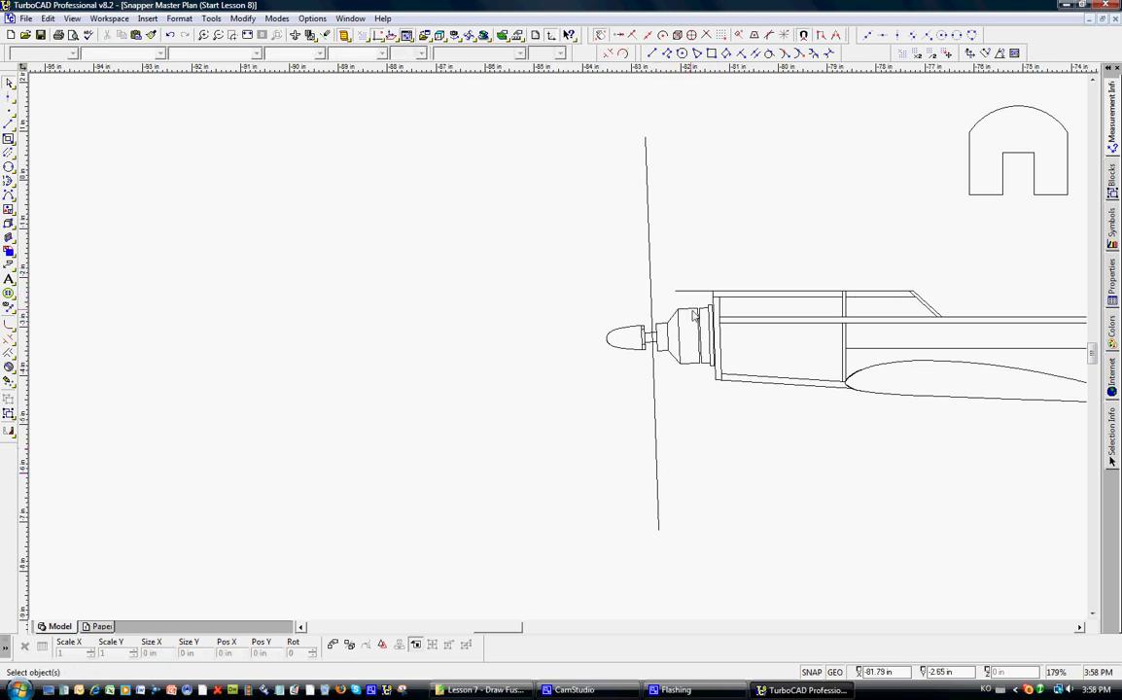
Step: With snap on, draw a spline cowl curve from the top line's front end to the firewall
left_click(8, 195)
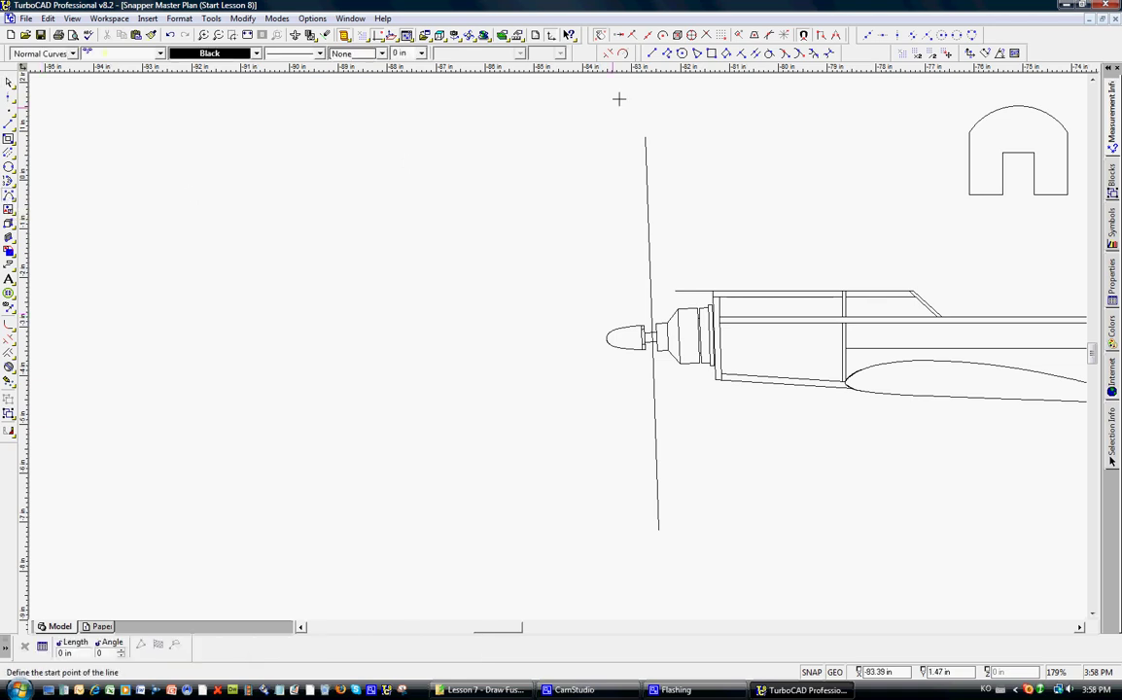
left_click(619, 35)
scroll(675, 291, "up", 2)
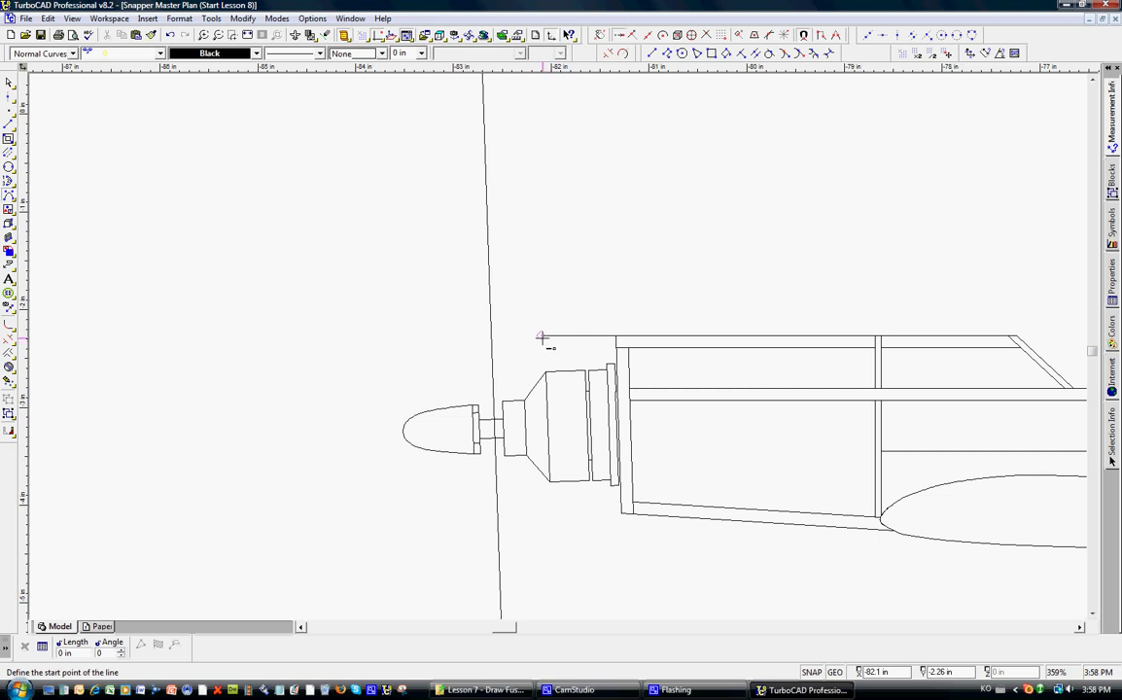
left_click(542, 338)
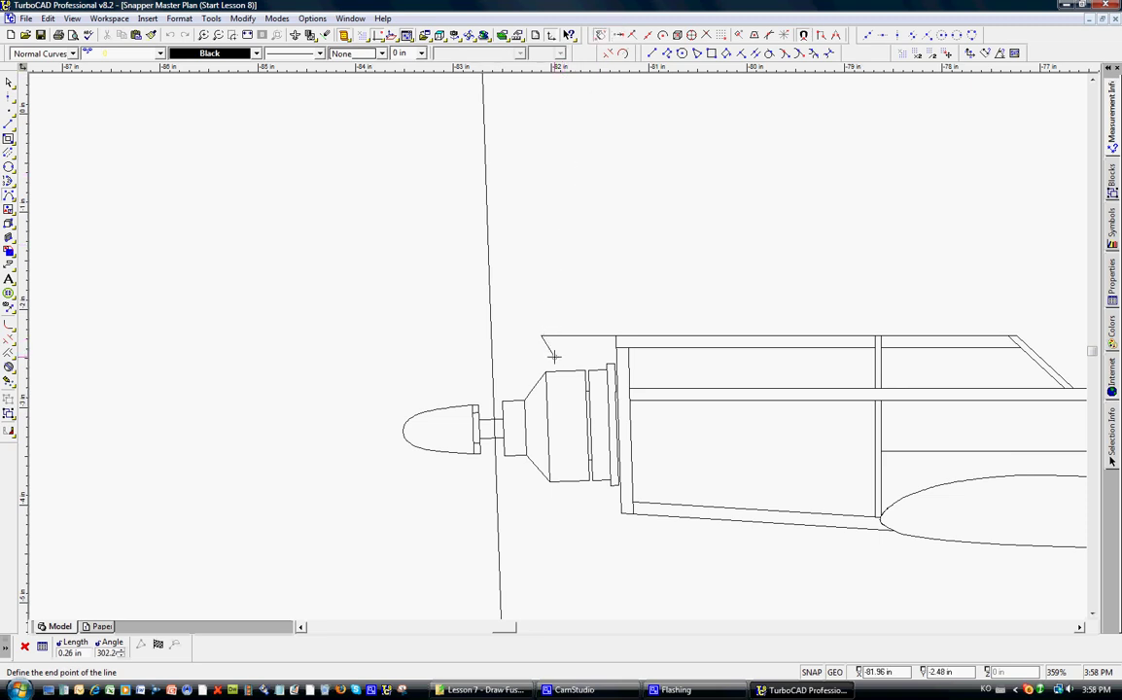
left_click(570, 372)
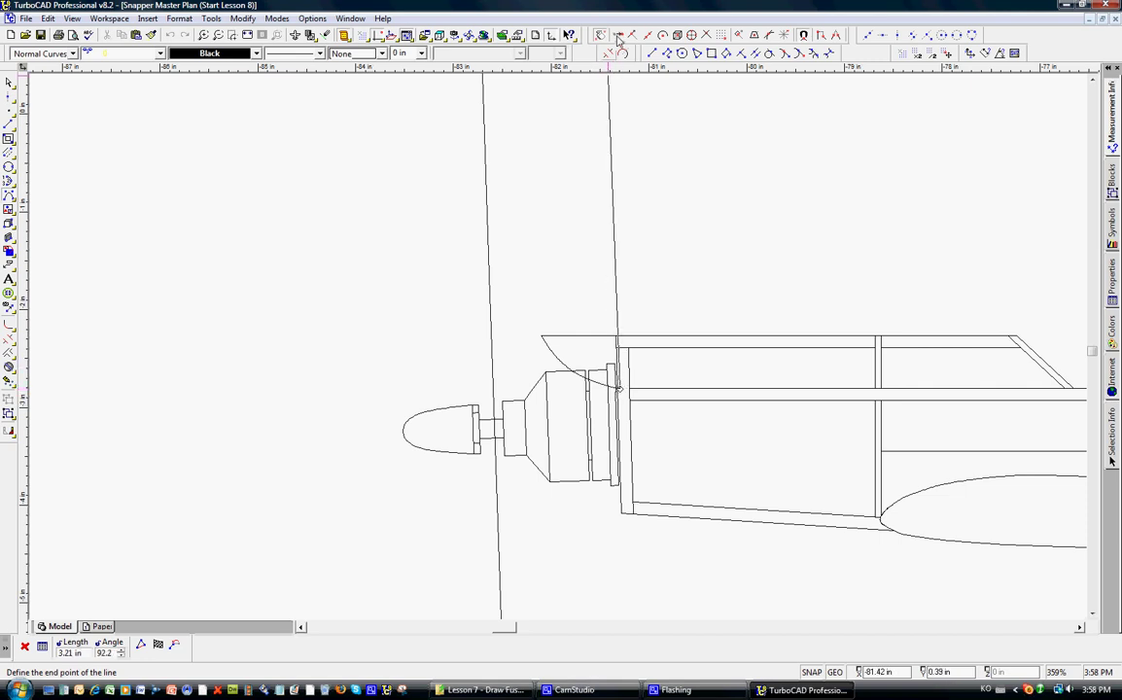
left_click(632, 393)
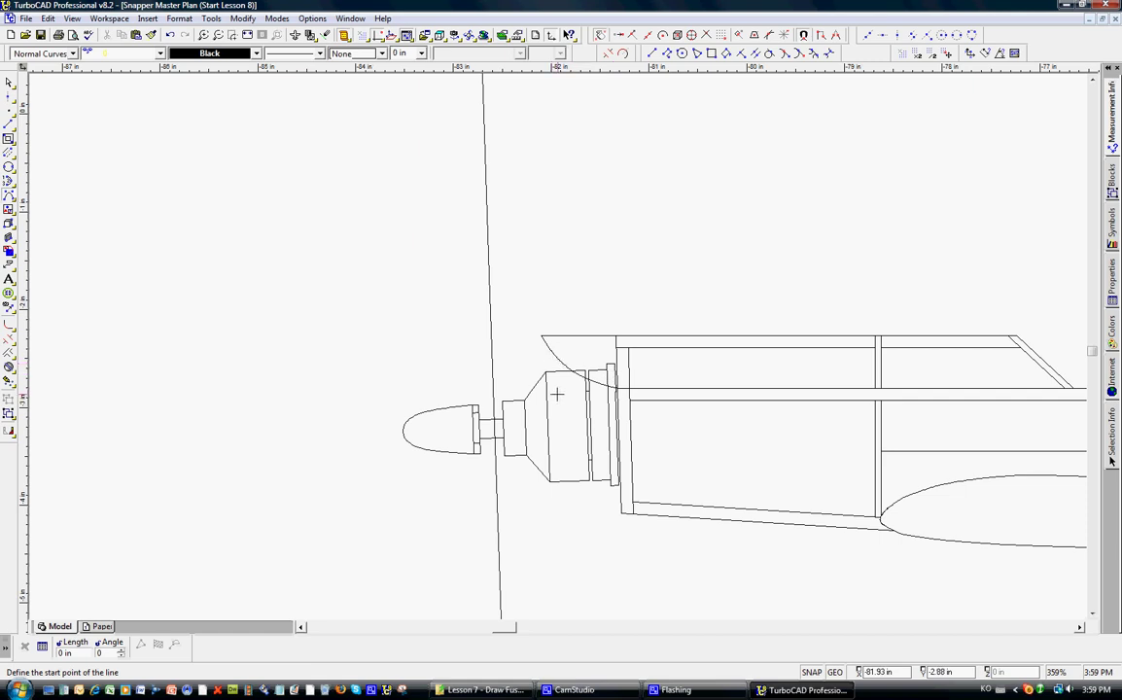
Step: Explode the propeller and engine group into separate parts
left_click(10, 82)
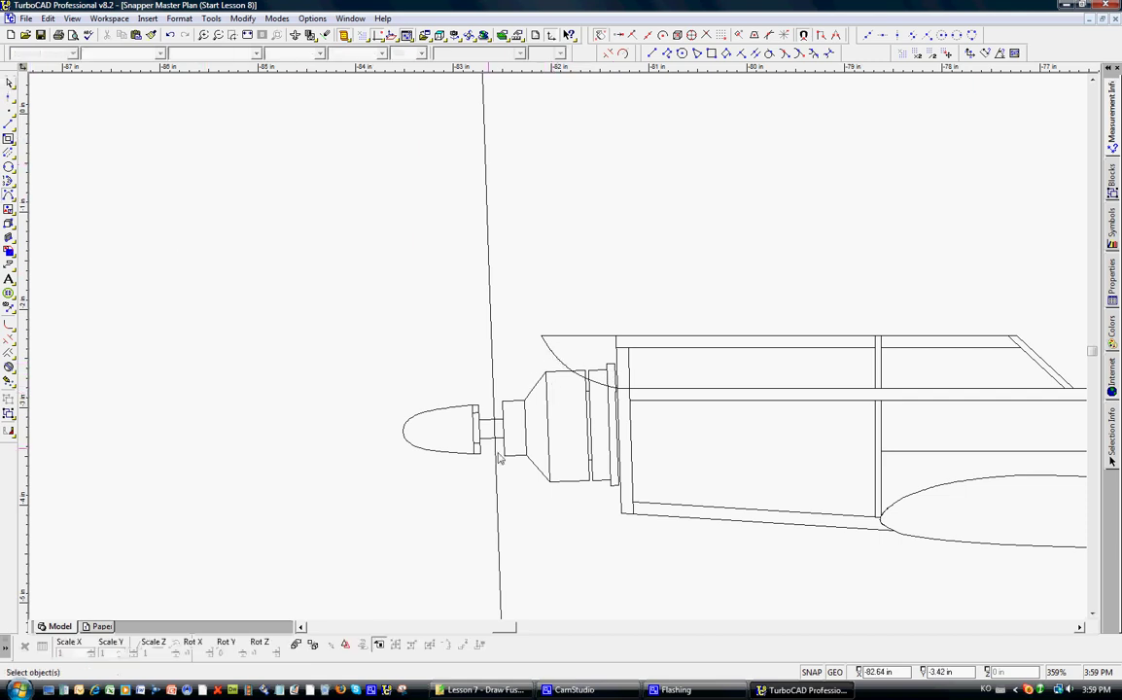
left_click(473, 412)
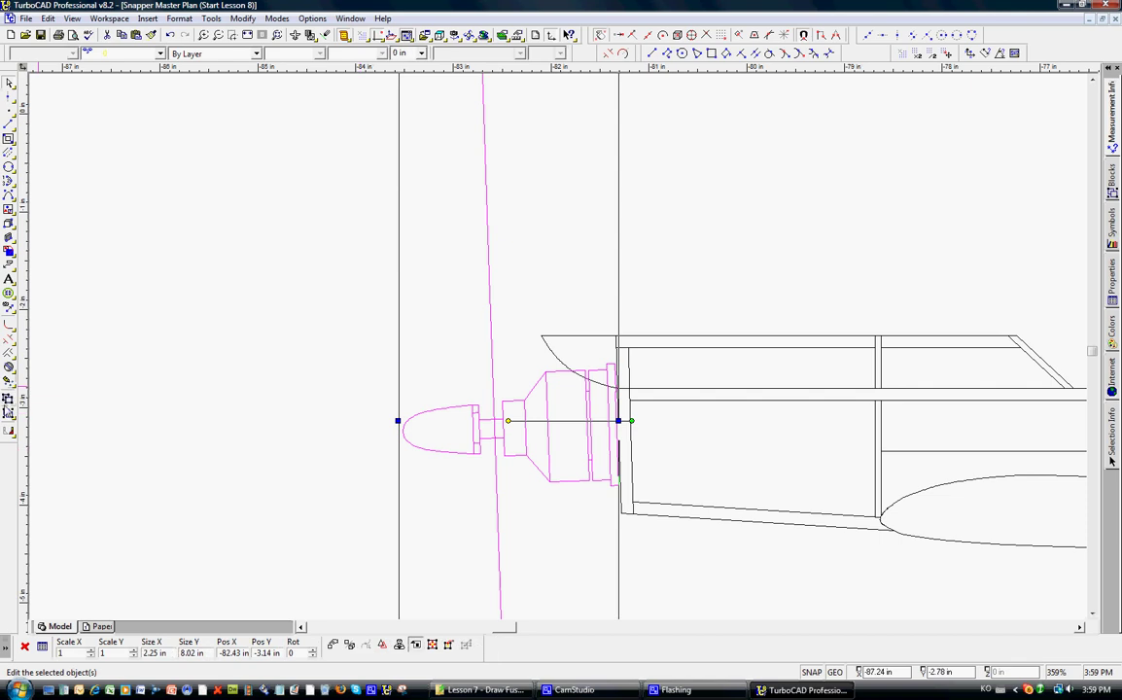
left_click(9, 366)
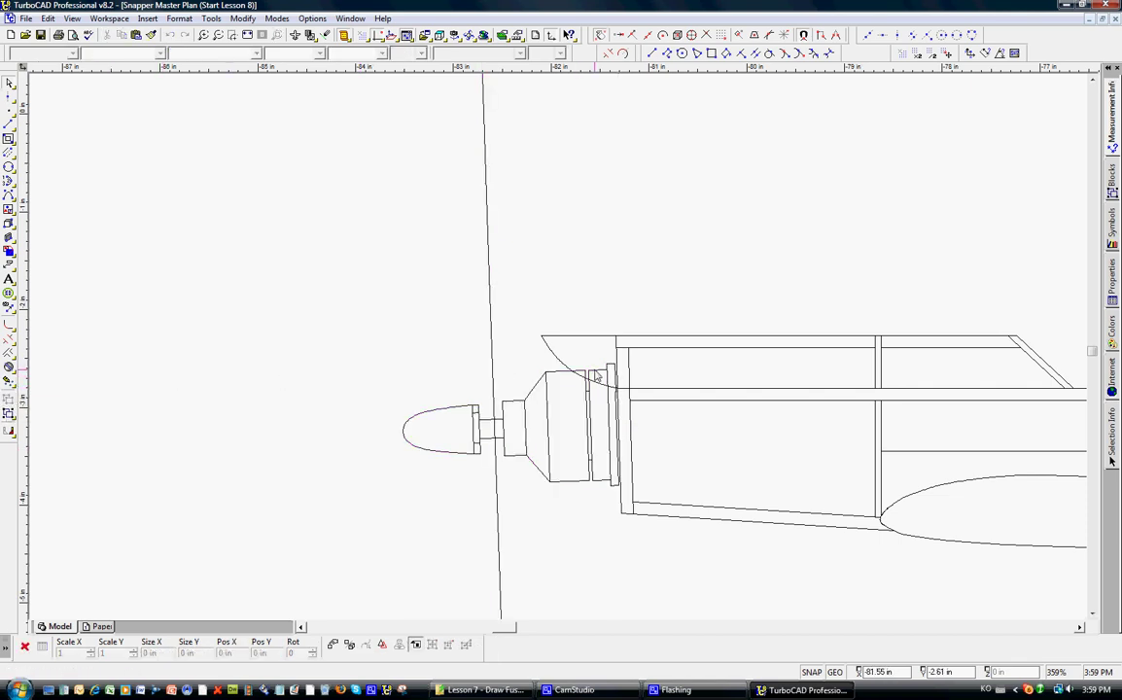
Step: Give the small line inside the cowl a DASHED pen pattern with dash scale 0.1
left_click(601, 381)
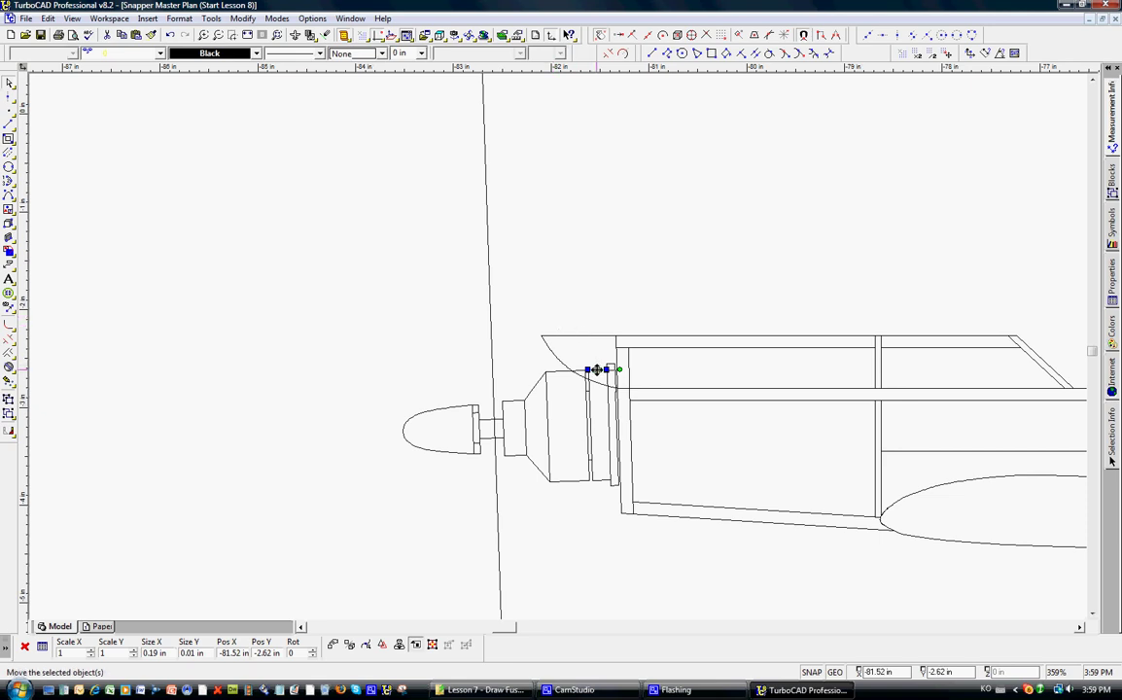
right_click(597, 373)
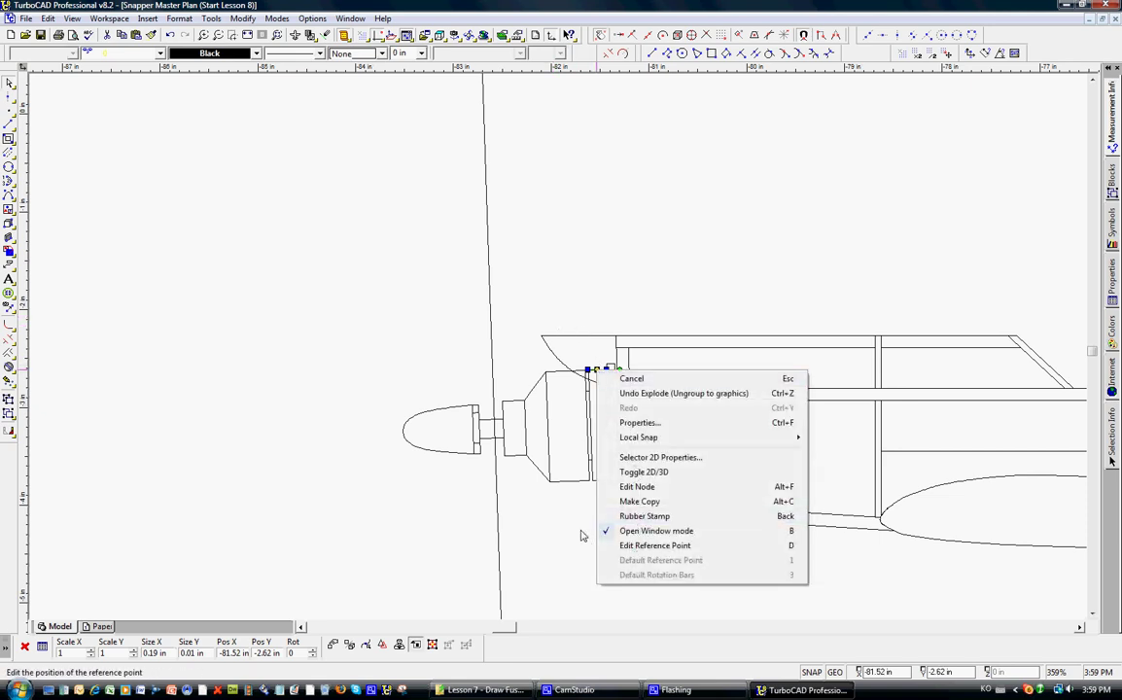
left_click(640, 422)
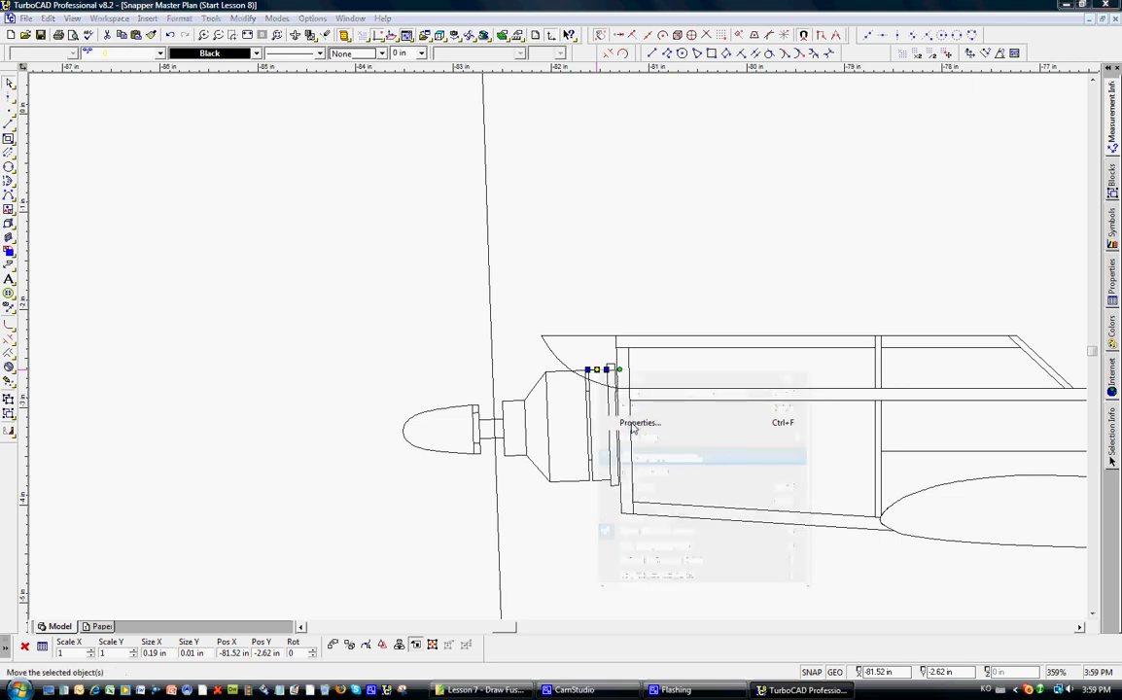
left_click(424, 237)
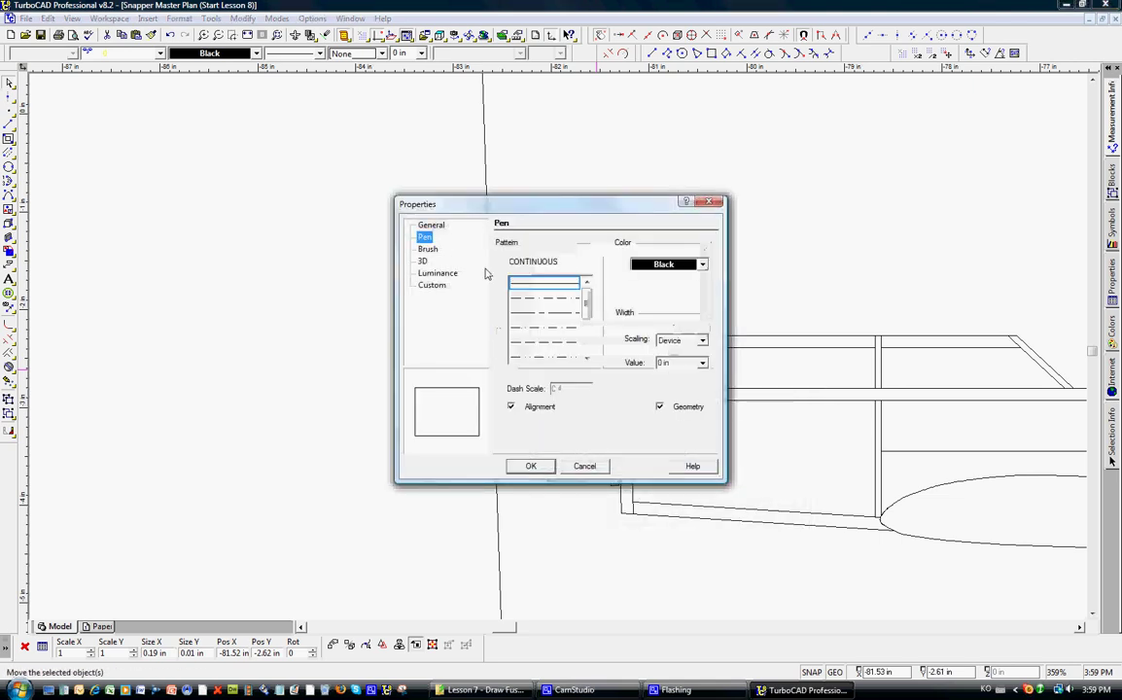
left_click(524, 342)
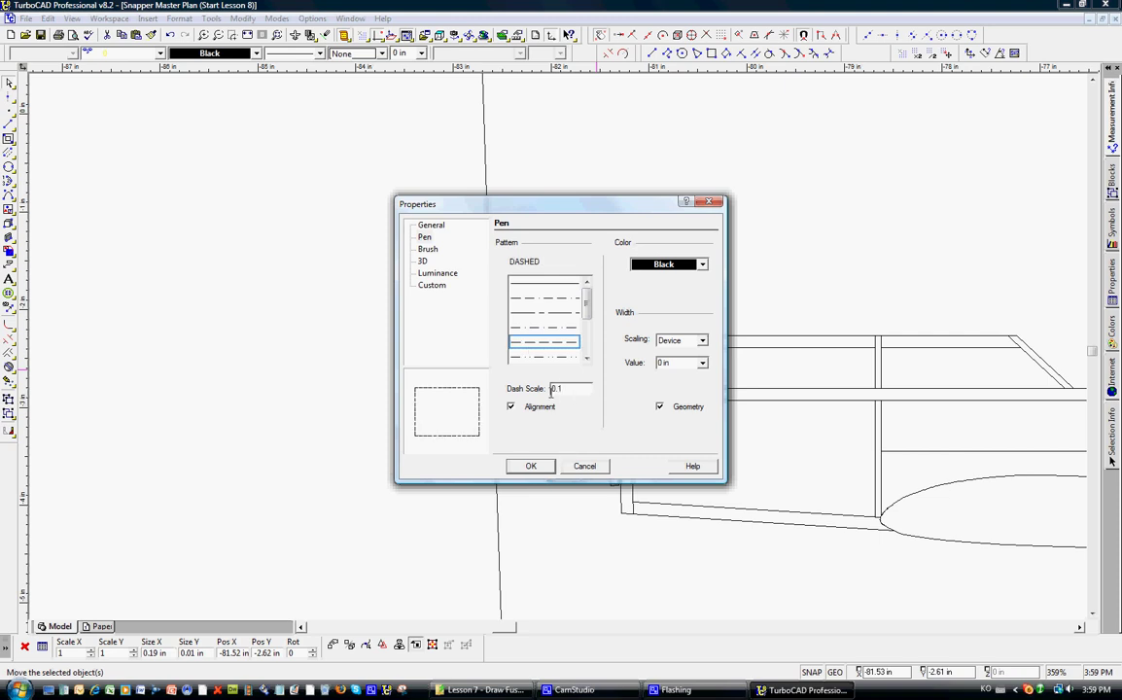
left_click(531, 466)
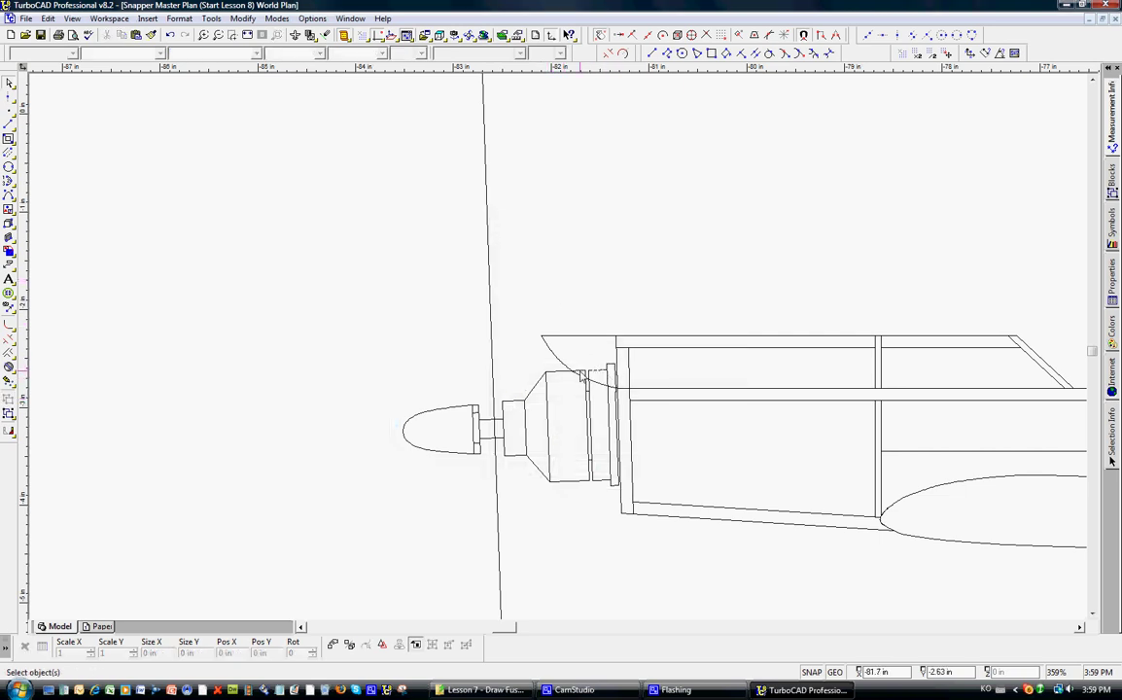
Step: Zoom in on the cowl, pick the dashed line as Format Painter source, then cancel and zoom out
left_click(547, 370)
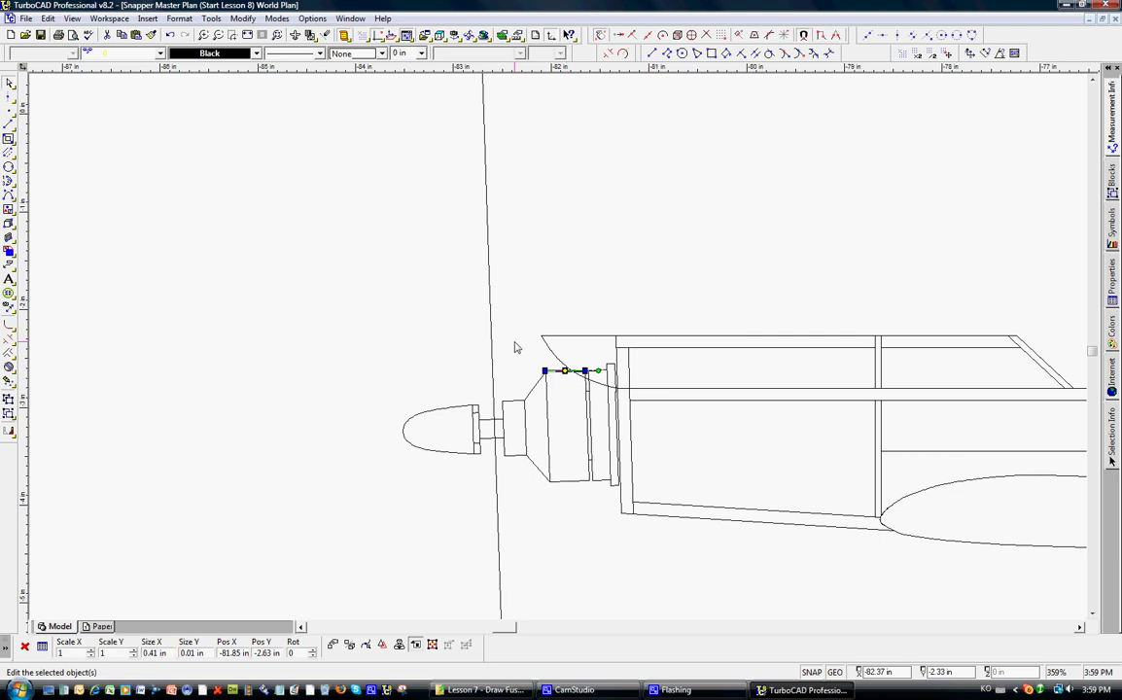
key("Escape")
scroll(556, 355, "up", 2)
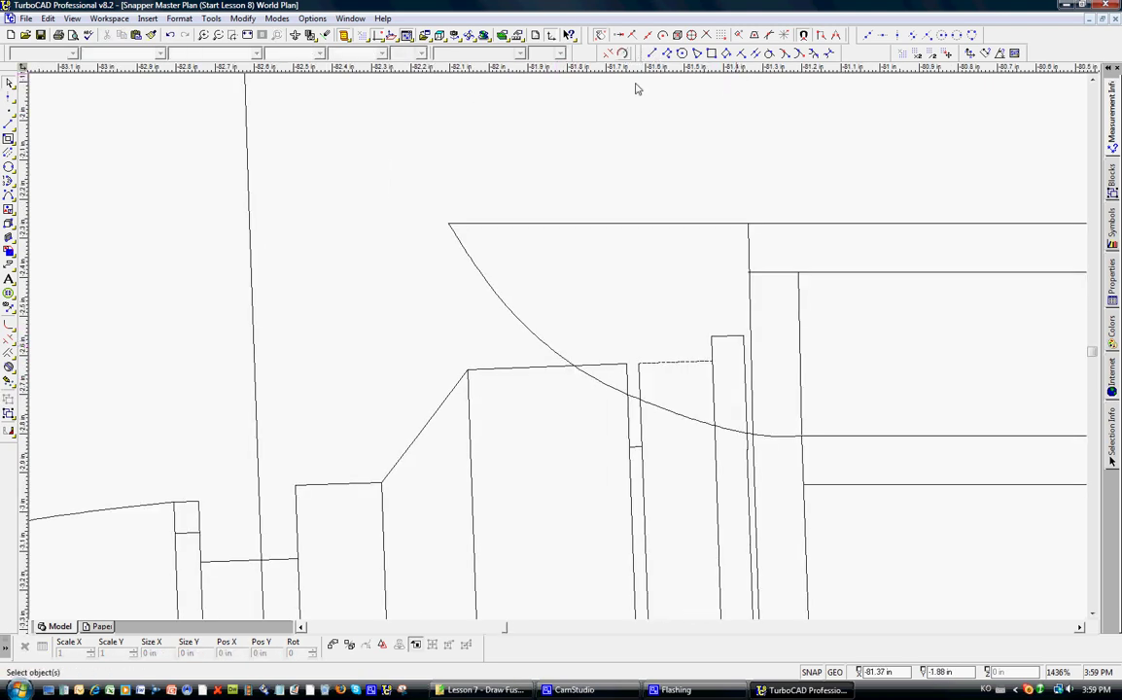
left_click(622, 53)
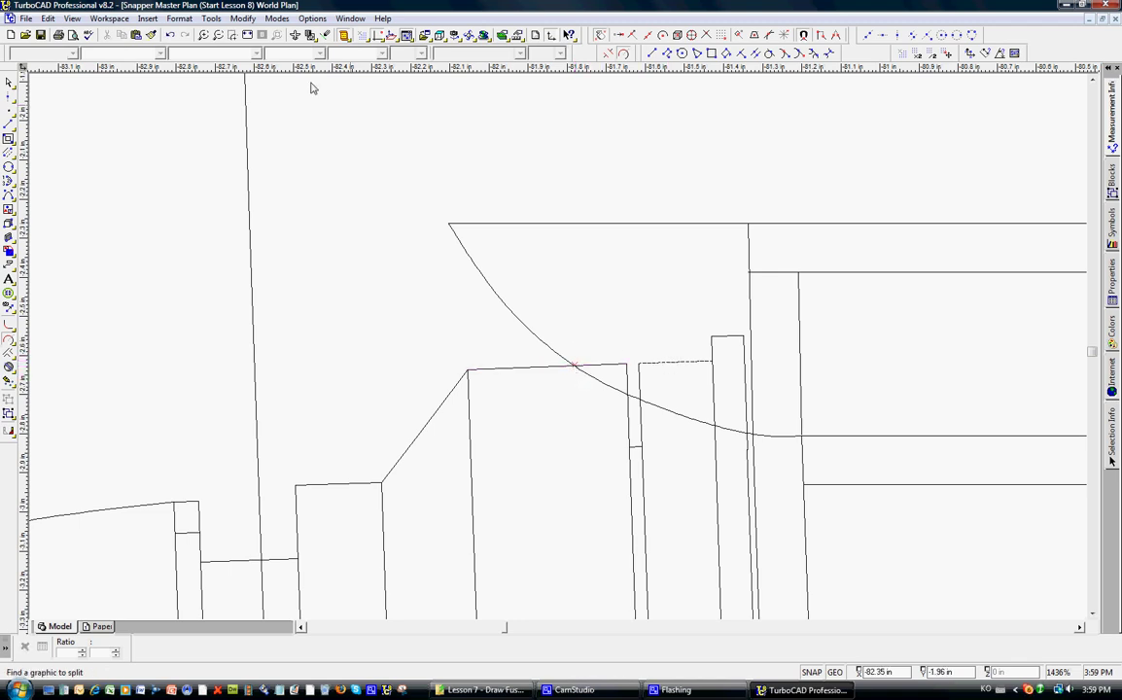
left_click(135, 34)
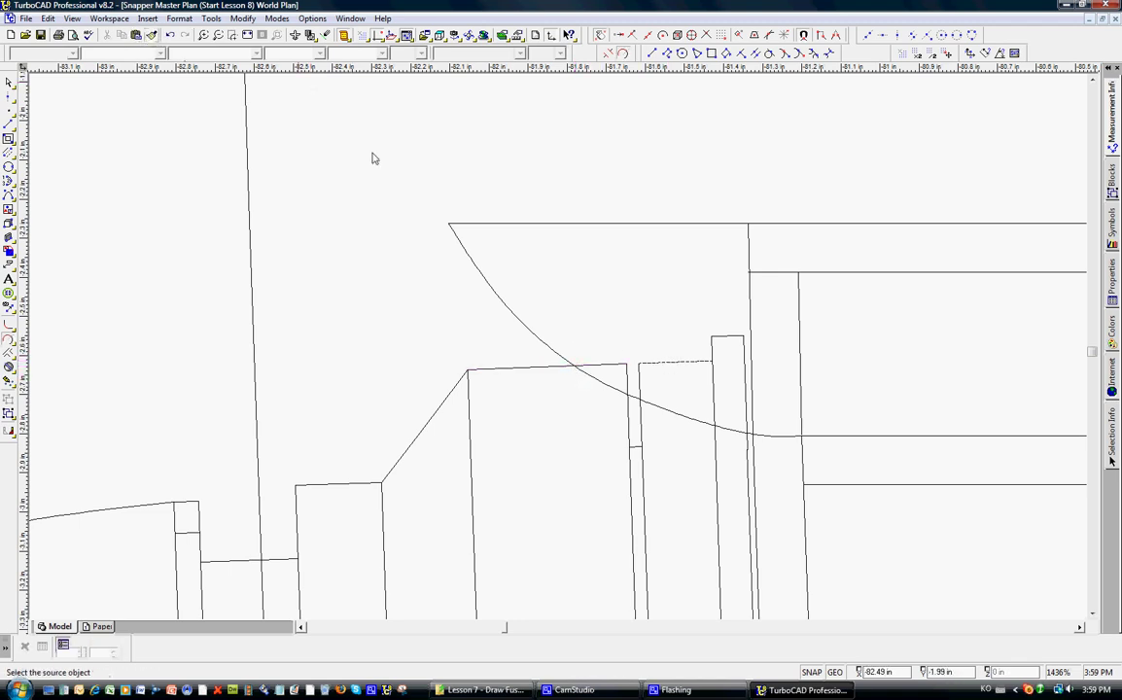
left_click(682, 361)
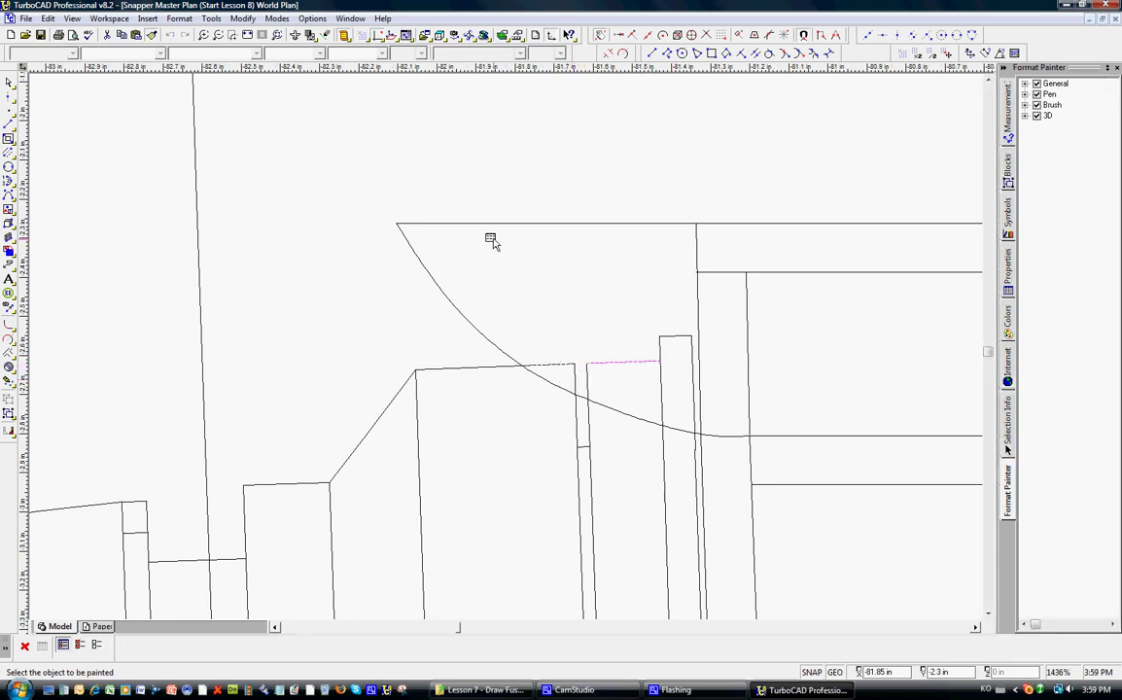
key("Escape")
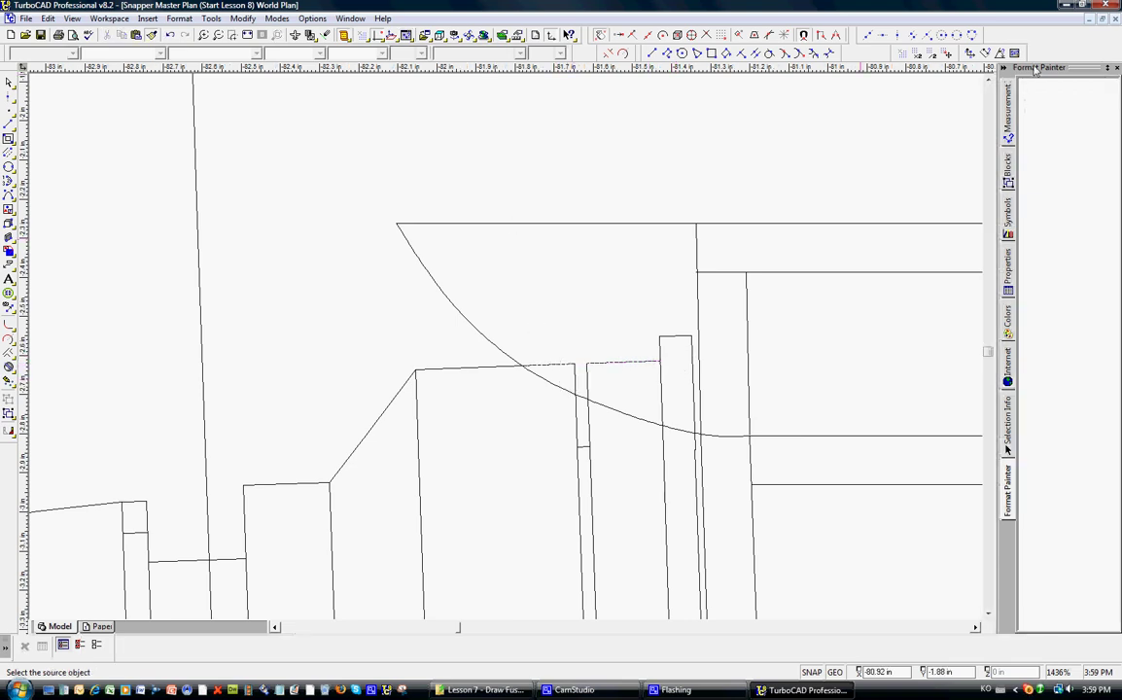
scroll(561, 348, "down", 10)
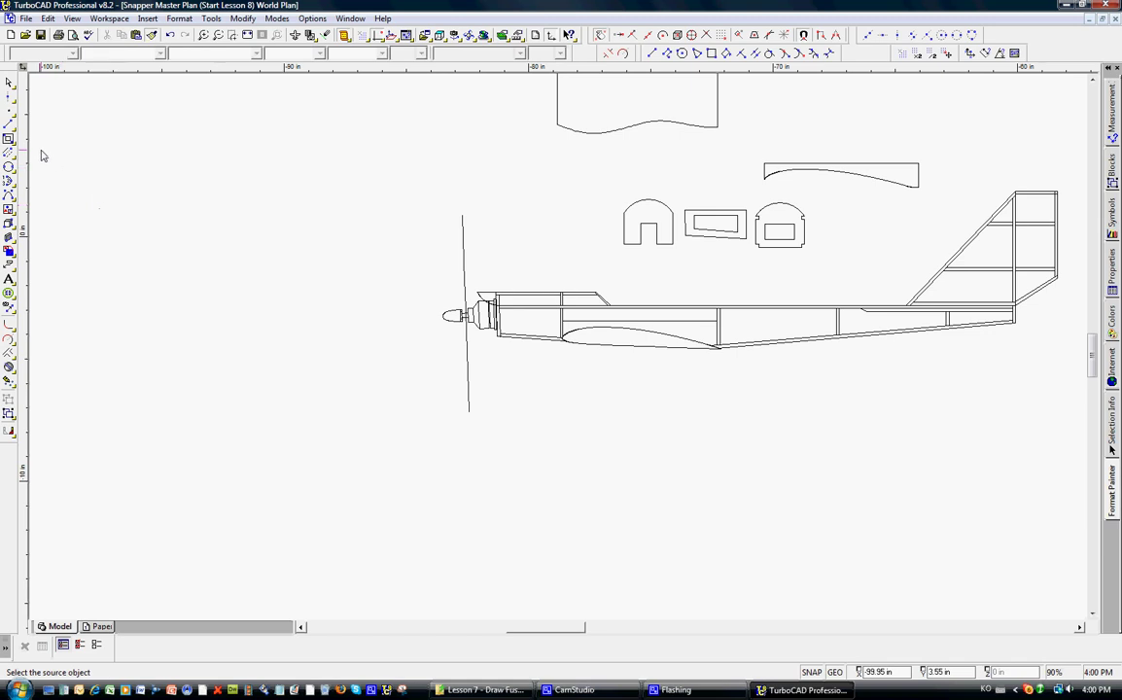
Step: Create a small circle about 1/8 in across in empty space
left_click(9, 167)
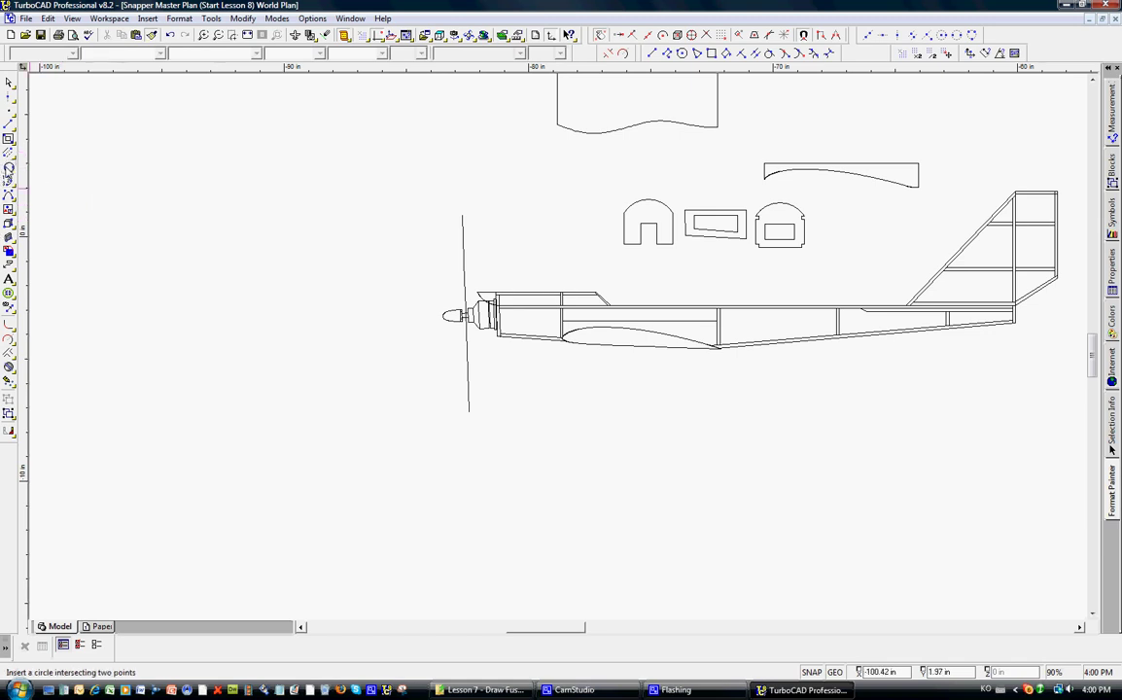
left_click(156, 251)
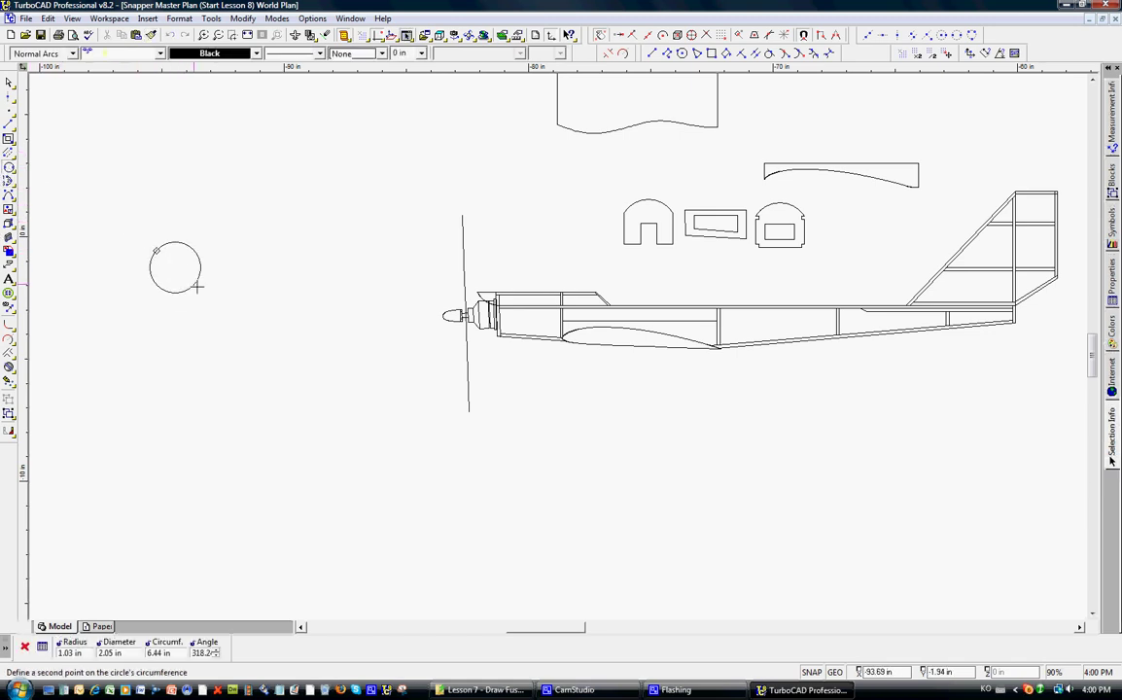
key("Tab")
key("Tab")
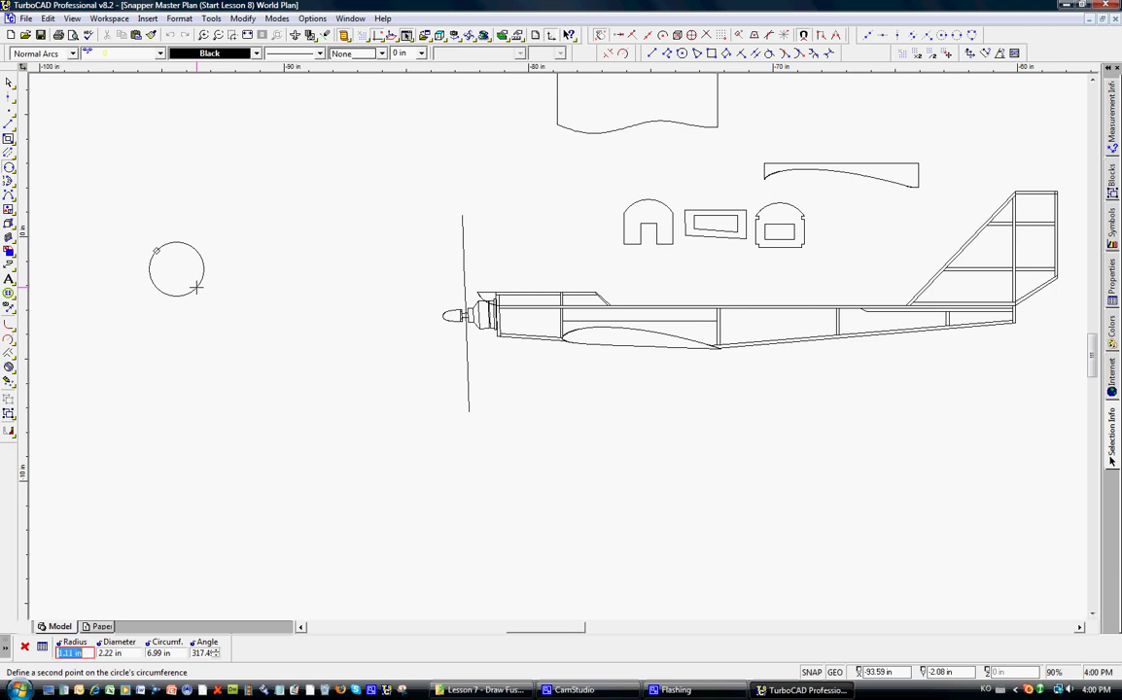
type("1/")
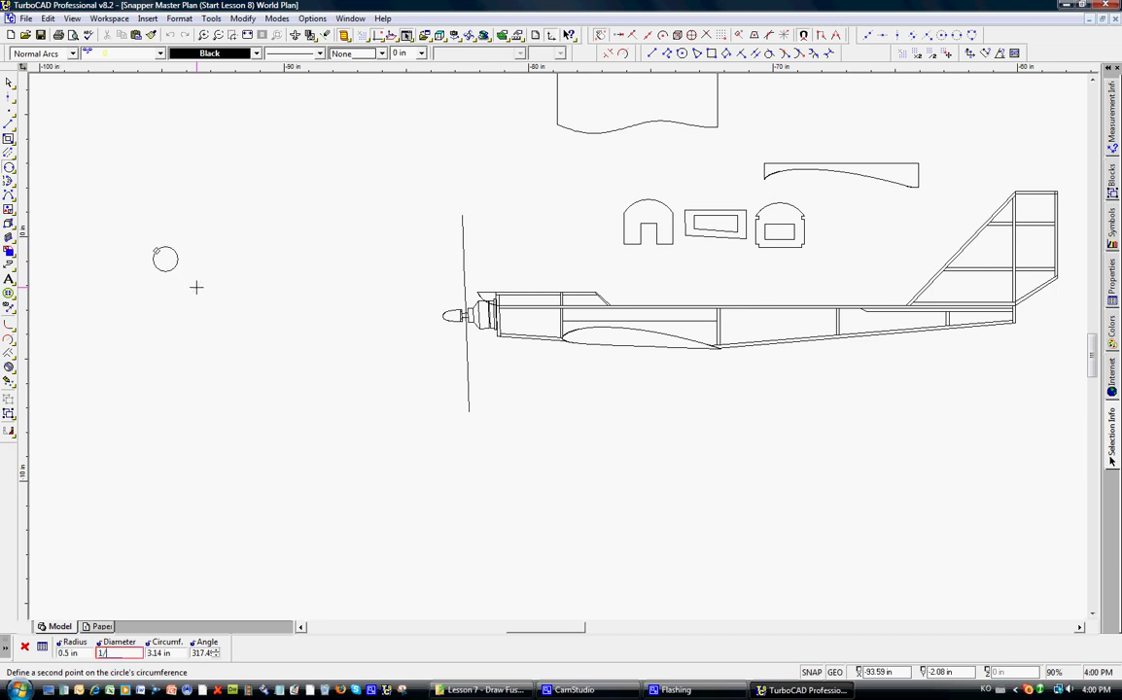
key("Return")
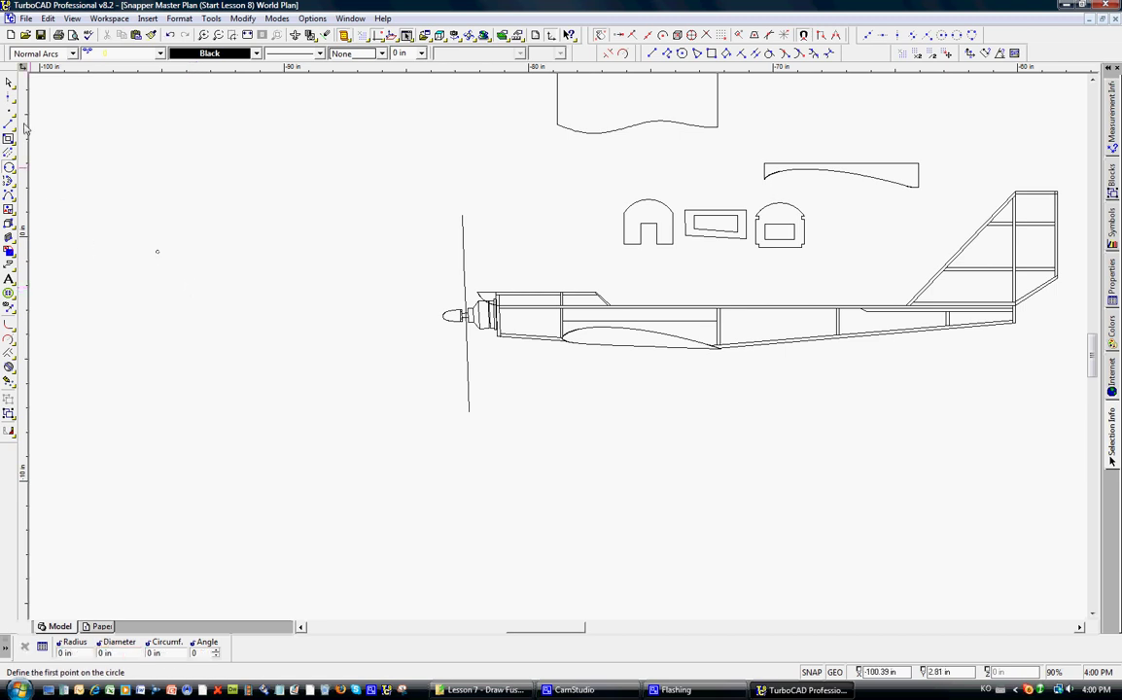
key("Escape")
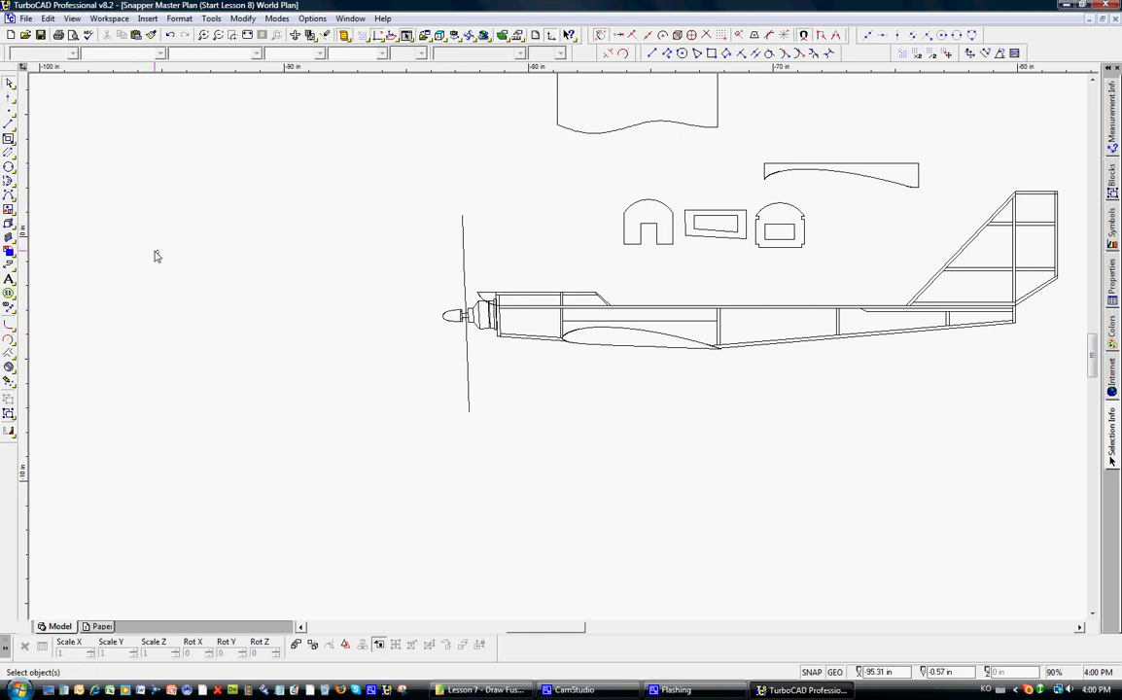
Step: Move the small circle into the lower fuselage corner beside the upright
left_click(154, 251)
scroll(146, 263, "up", 1)
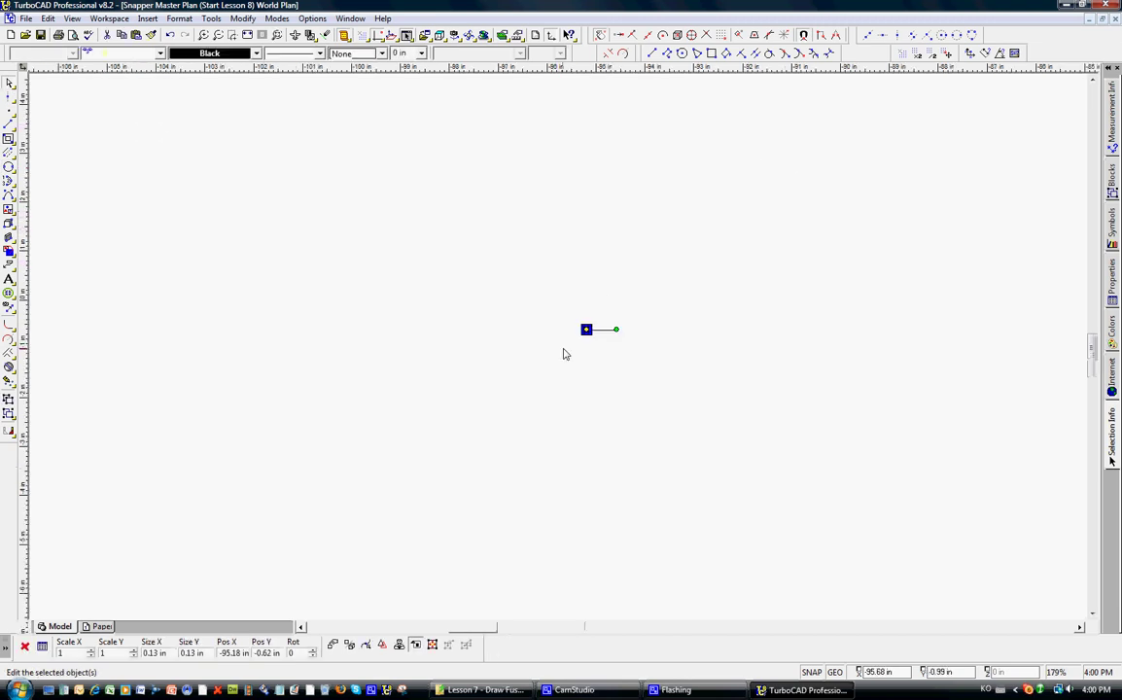
scroll(569, 381, "down", 1)
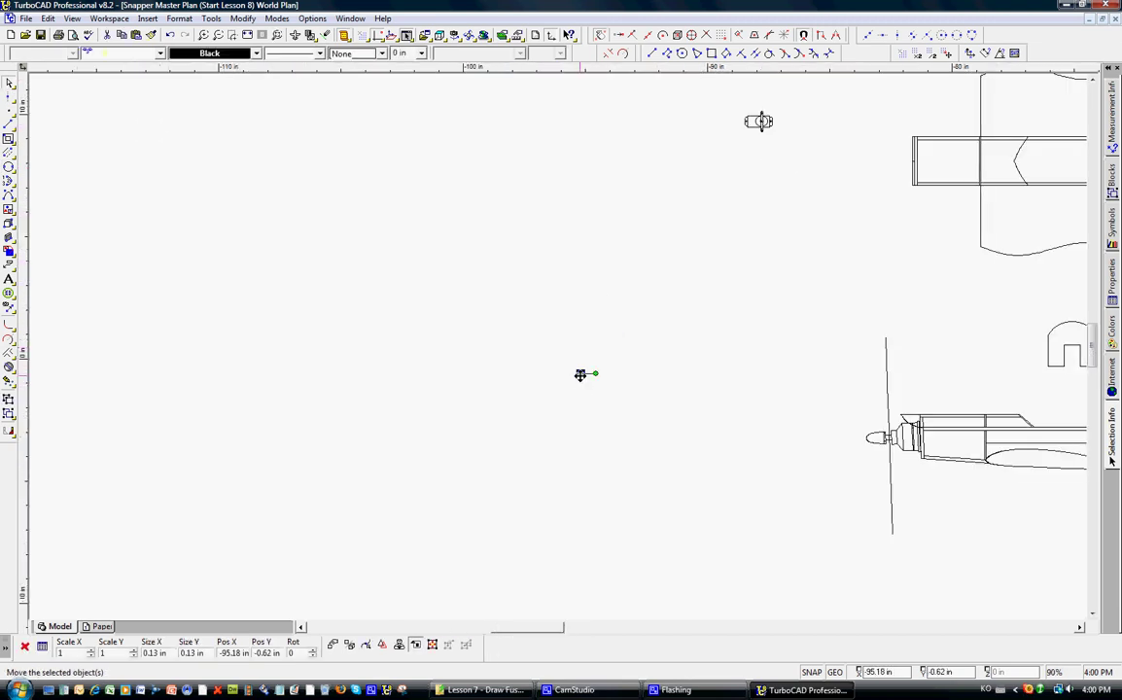
left_click_drag(580, 374, 980, 481)
scroll(558, 352, "up", 3)
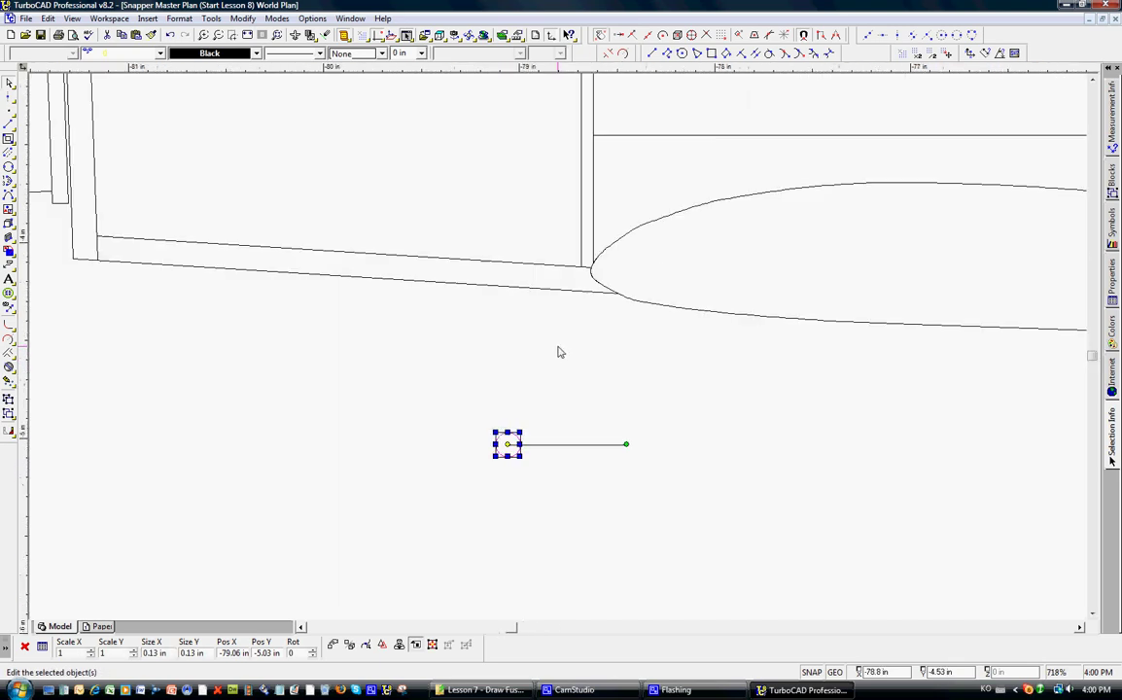
left_click_drag(507, 444, 571, 260)
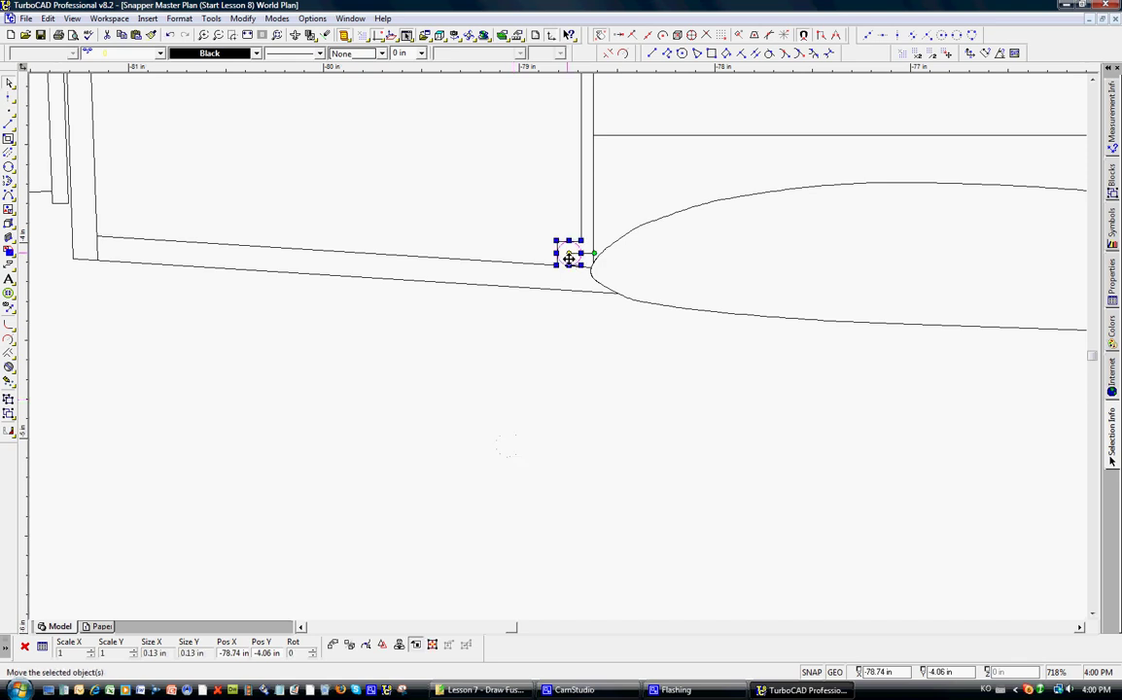
left_click(612, 378)
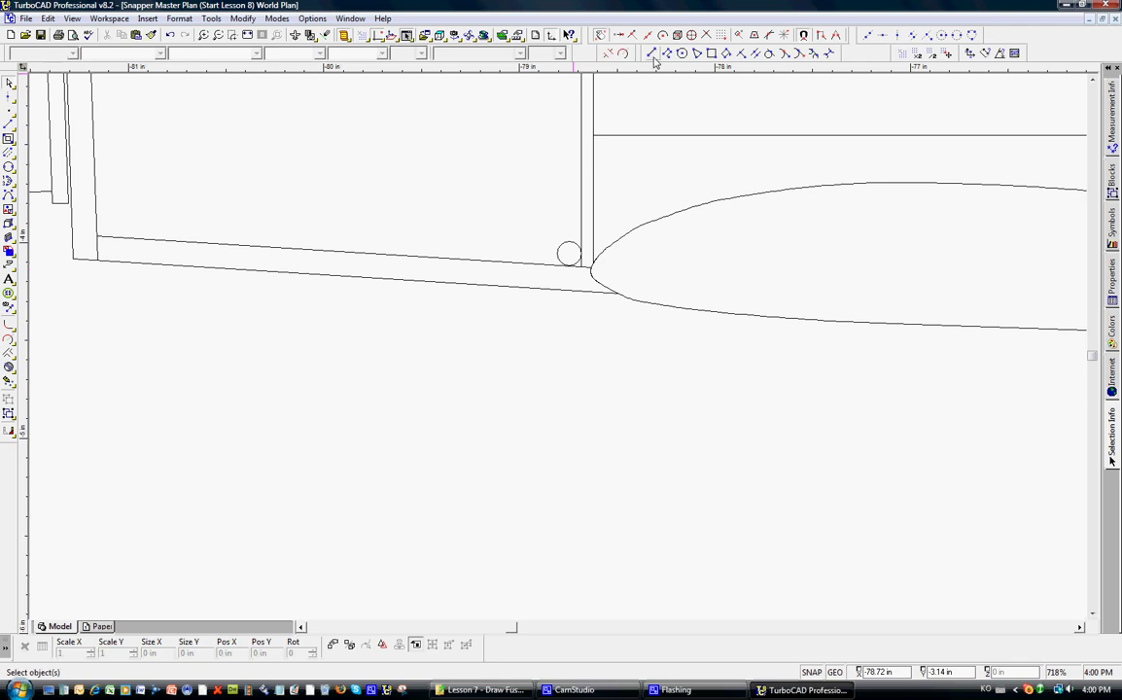
Step: Draw a diagonal brace line from the upright to the lower longeron
left_click(591, 49)
left_click(581, 210)
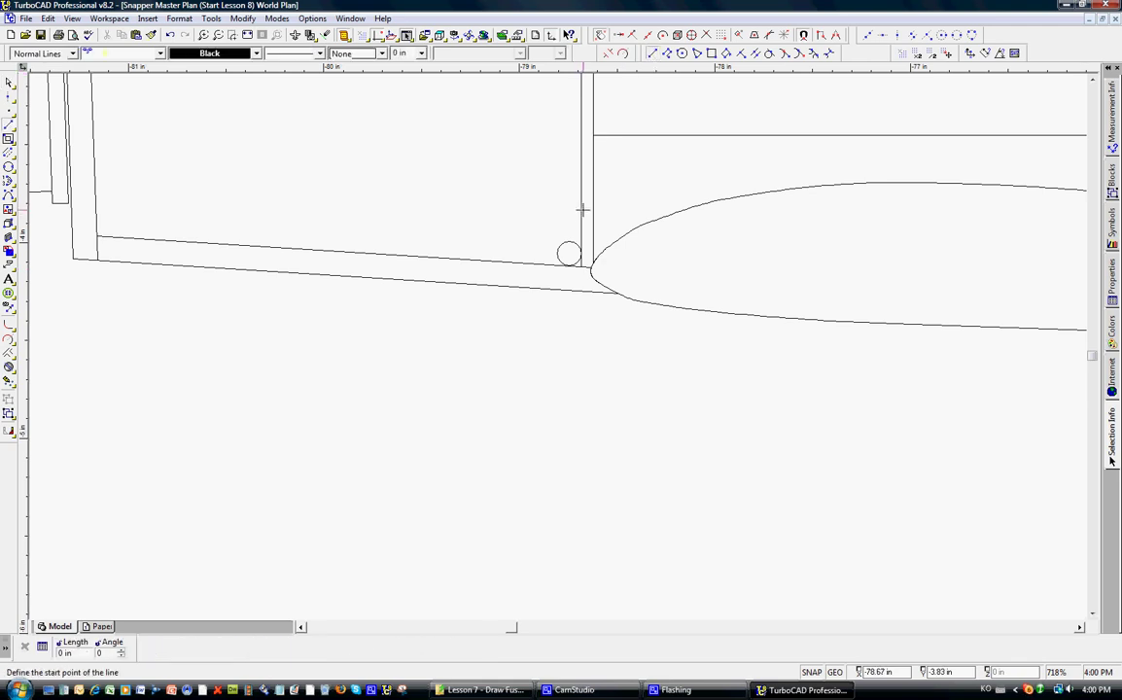
left_click(510, 268)
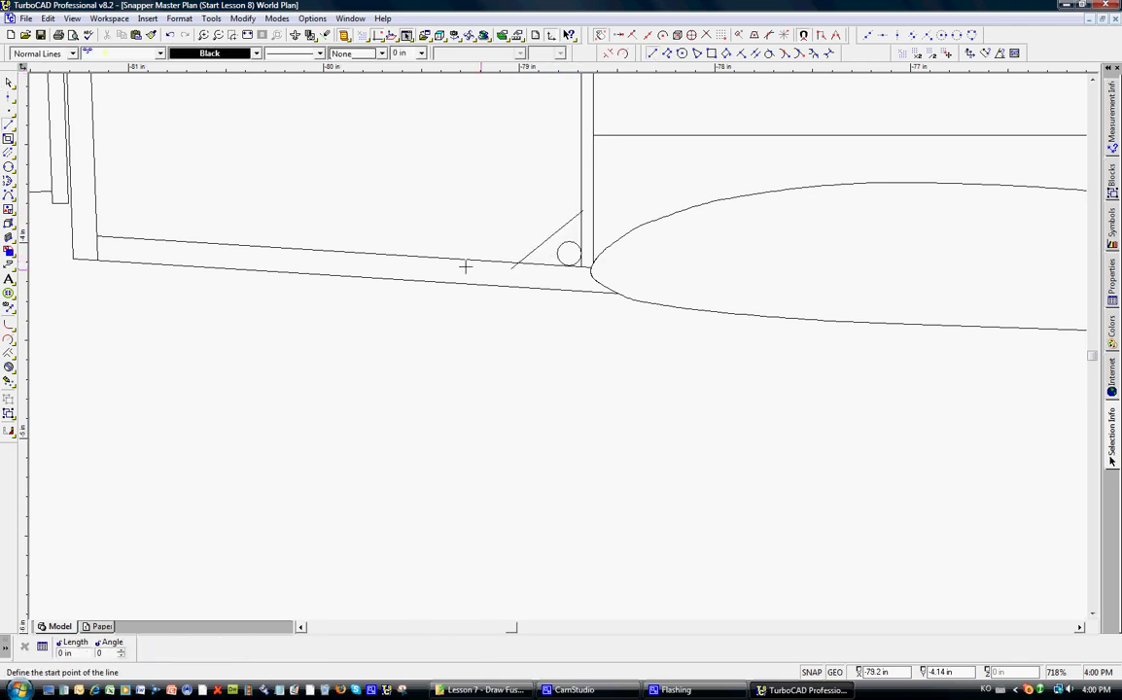
Step: Trim the brace ends flush with the upright and the longeron
left_click(608, 53)
left_click(582, 222)
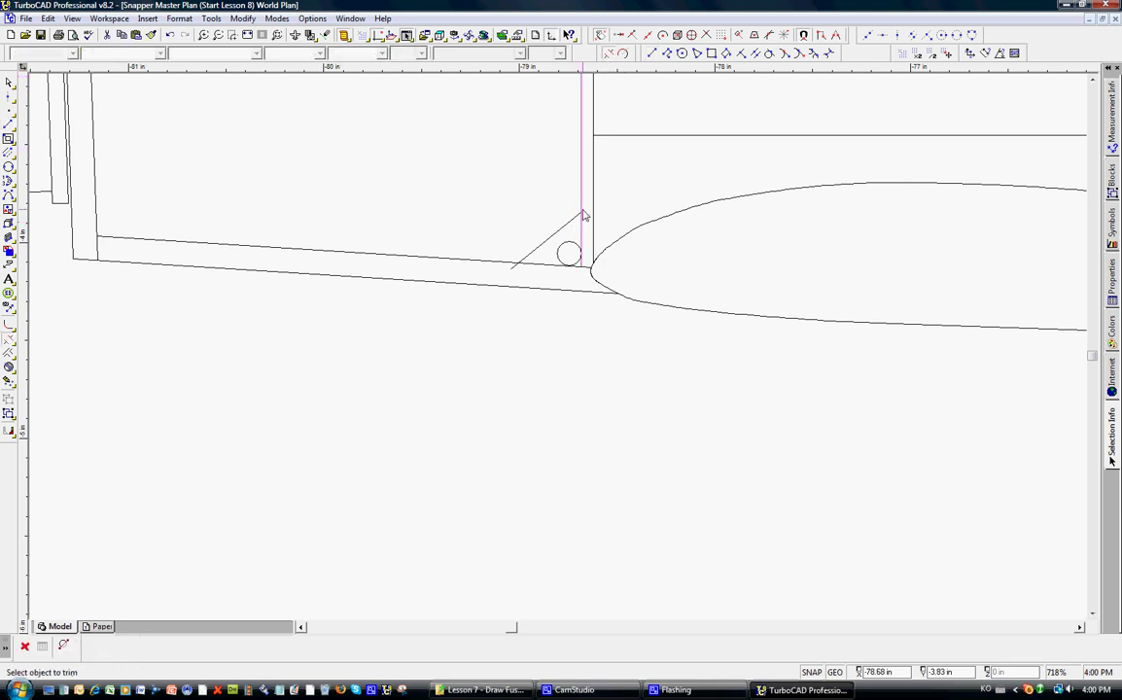
left_click(545, 260)
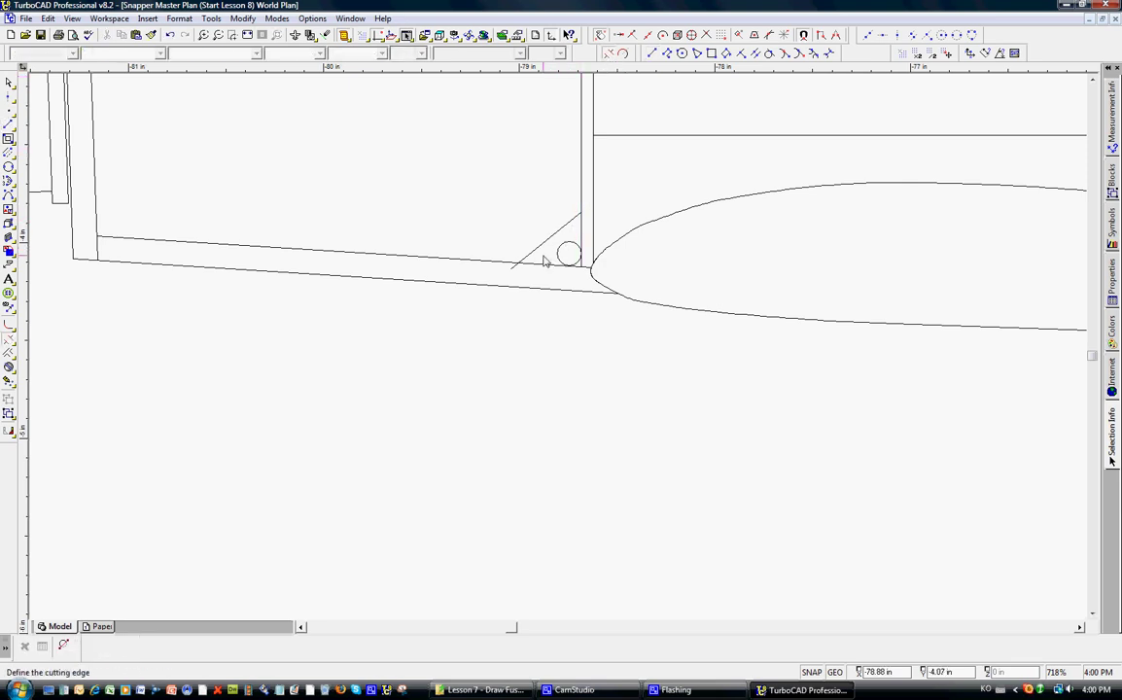
left_click(537, 262)
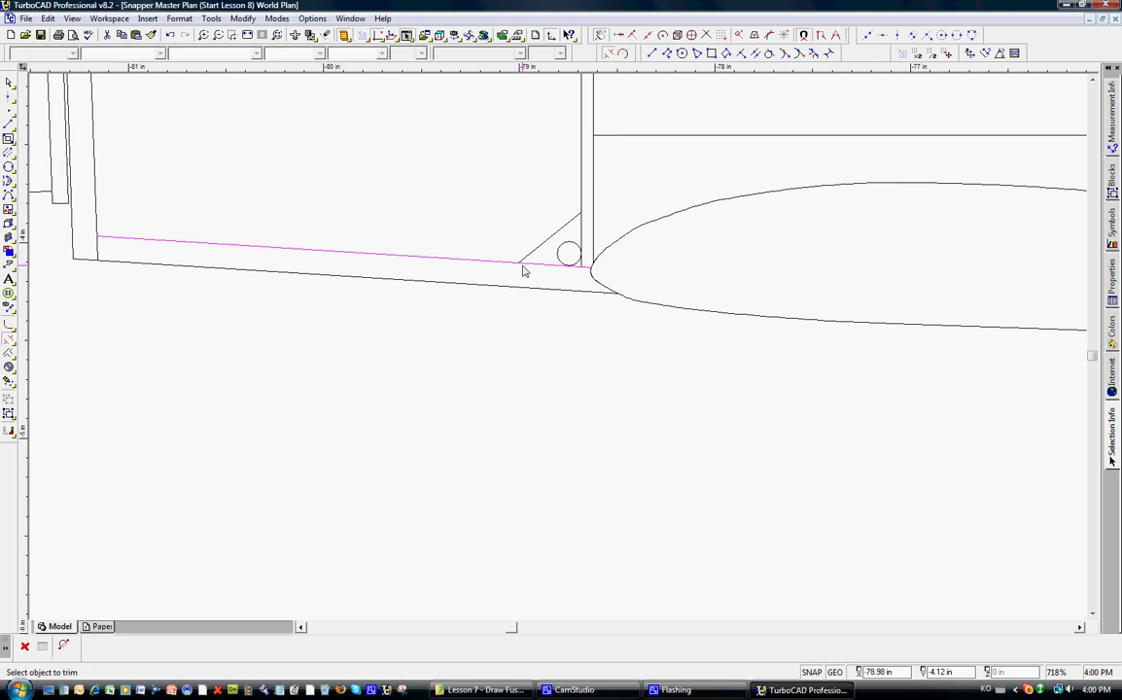
left_click(523, 271)
scroll(520, 274, "down", 5)
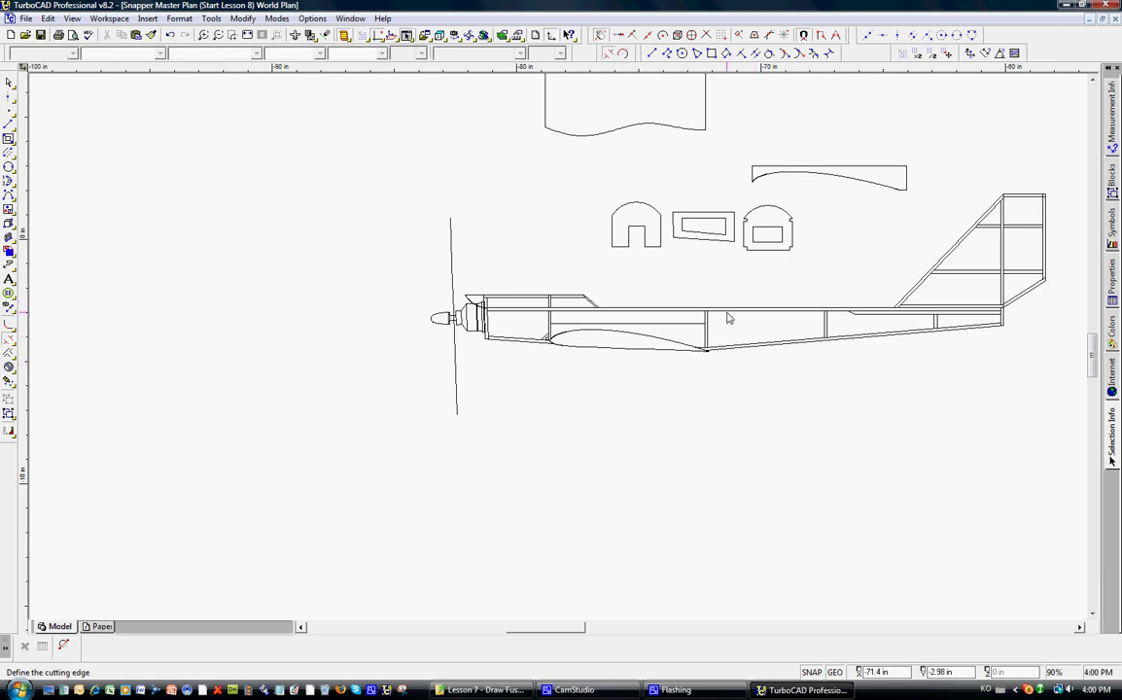
scroll(727, 316, "down", 2)
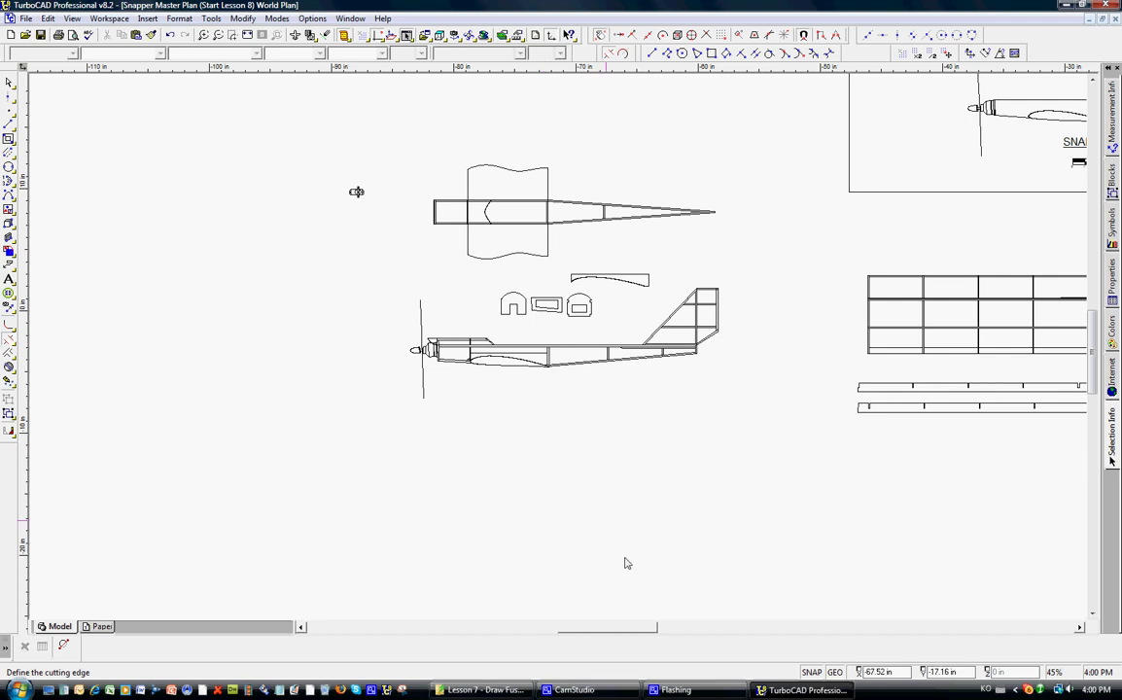
left_click(595, 692)
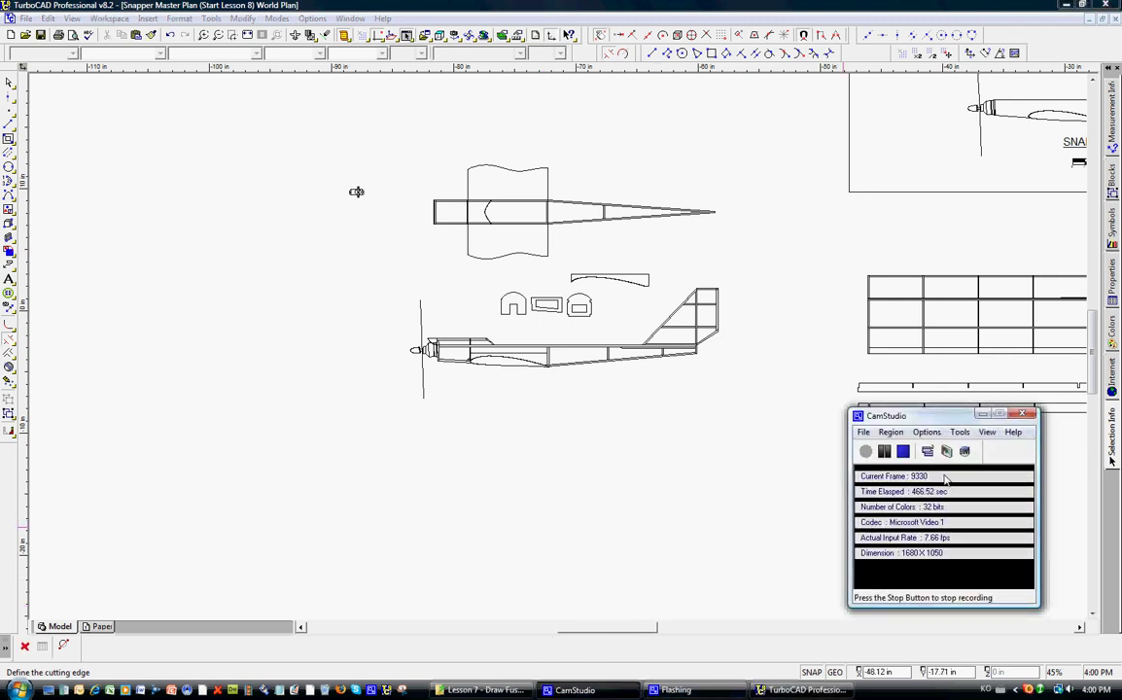